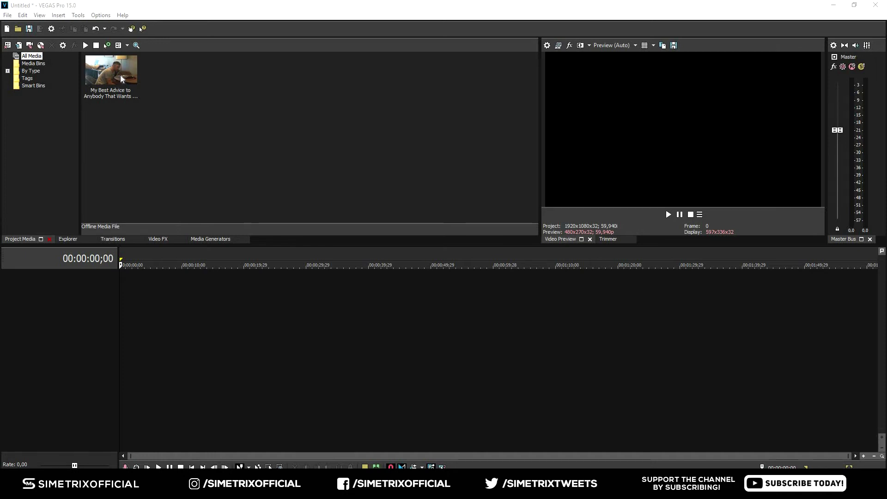
Add the interview clip to the timeline, match project settings, and find the 00:00:43:07 cut point.
{"action": "left_click_drag", "start_coordinate": [120, 75], "coordinate": [148, 279]}
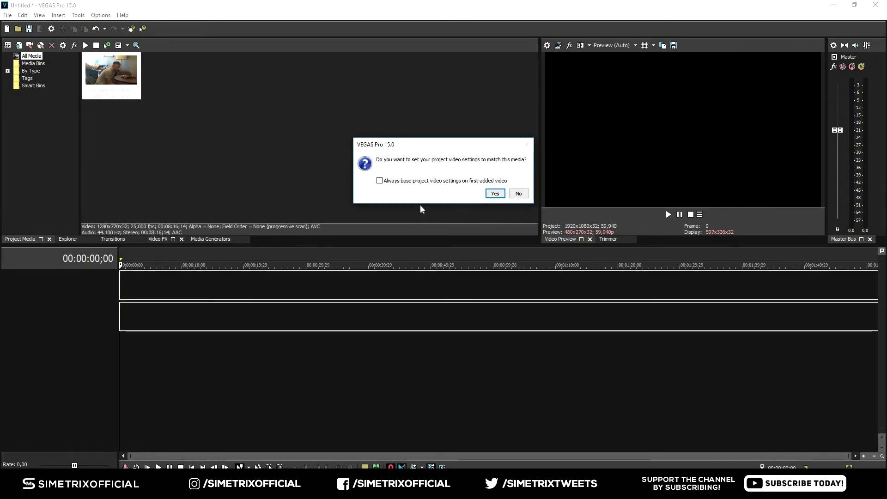
{"action": "left_click", "coordinate": [495, 194]}
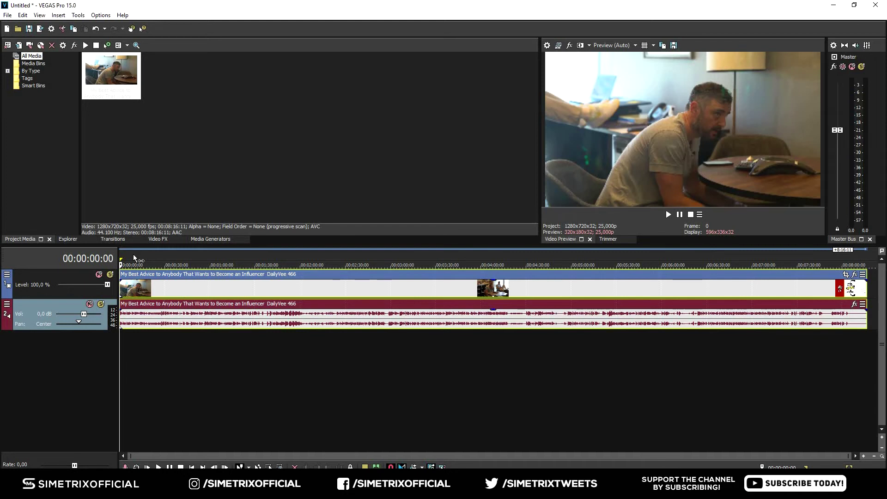
{"action": "left_click", "coordinate": [133, 256]}
{"action": "left_click_drag", "start_coordinate": [148, 255], "coordinate": [242, 252]}
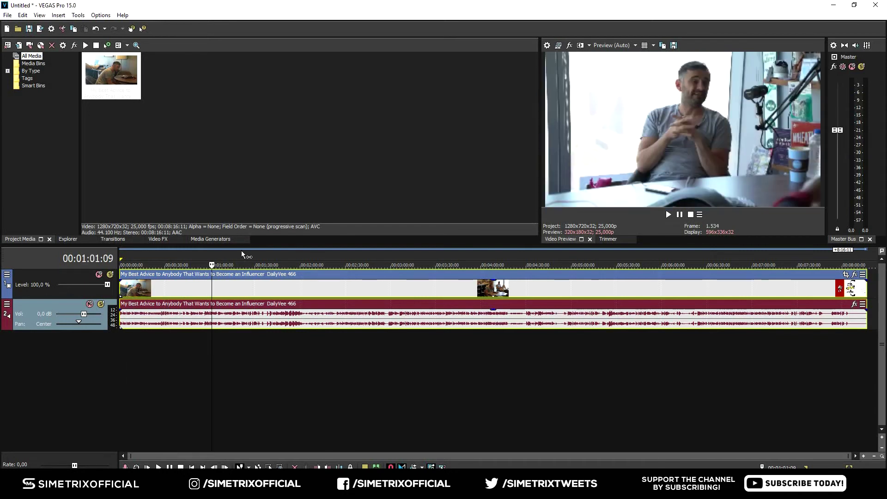
{"action": "left_click", "coordinate": [185, 259]}
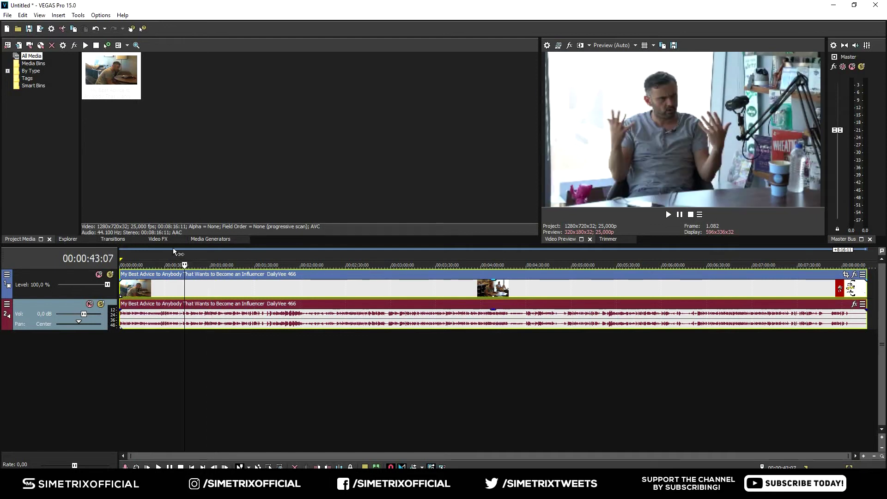
Split at 00:00:43:07 and a second point, delete both outer parts, and move the middle to 0.
{"action": "key", "text": "s"}
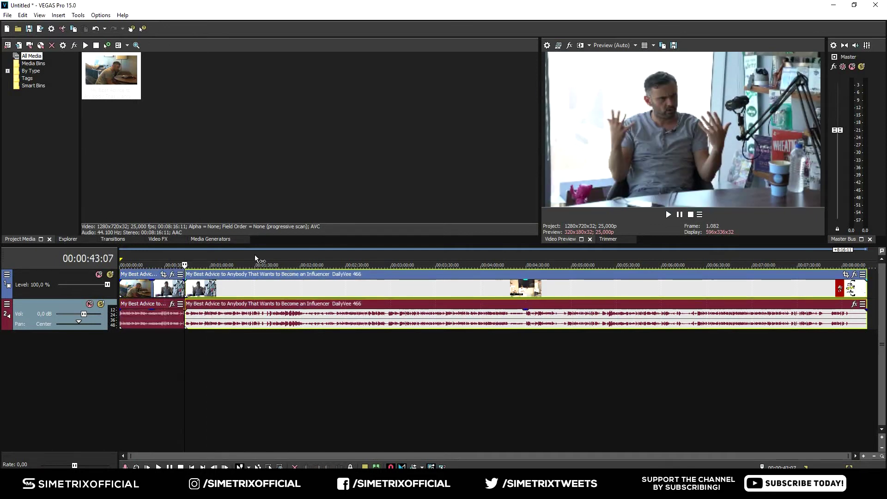
{"action": "left_click", "coordinate": [266, 256]}
{"action": "key", "text": "s"}
{"action": "left_click", "coordinate": [150, 287]}
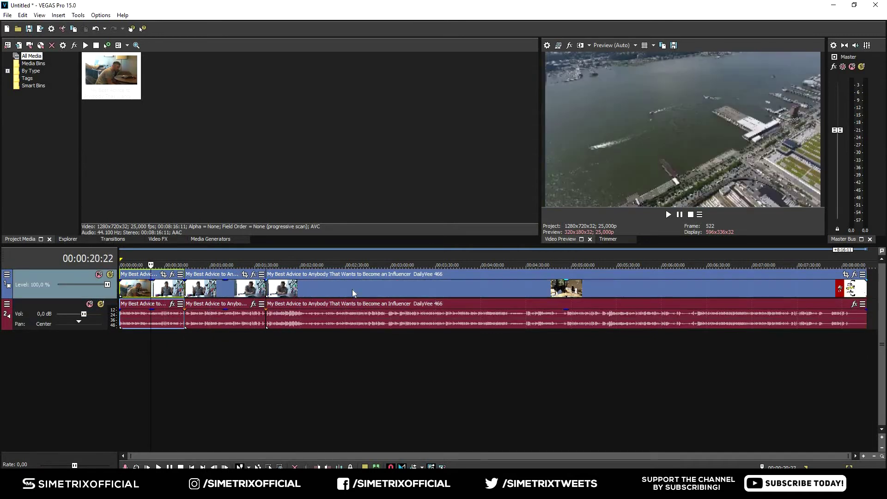
{"action": "key", "text": "Delete"}
{"action": "left_click", "coordinate": [351, 287]}
{"action": "key", "text": "Delete"}
{"action": "left_click", "coordinate": [203, 276]}
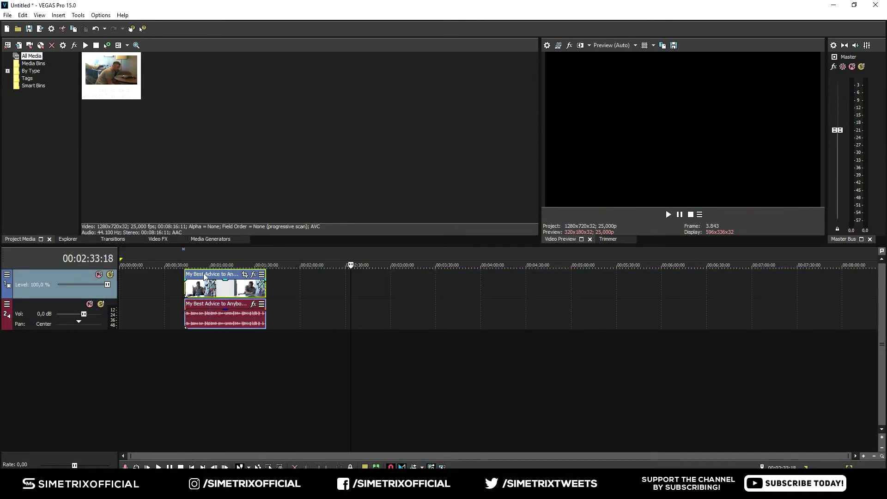
{"action": "left_click_drag", "start_coordinate": [204, 276], "coordinate": [139, 276]}
Preview the trimmed clip from the start, then show the Legacy Text generator presets.
{"action": "left_click", "coordinate": [121, 256]}
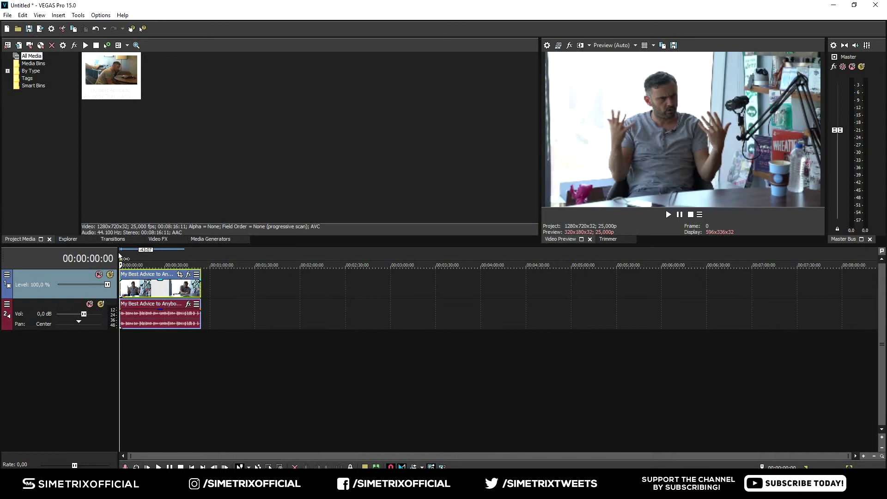
{"action": "left_click", "coordinate": [667, 214]}
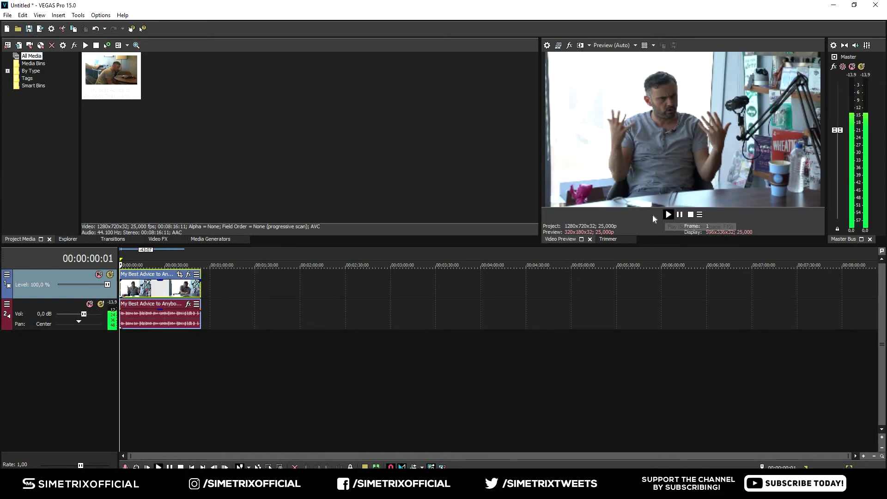
{"action": "left_click", "coordinate": [679, 215]}
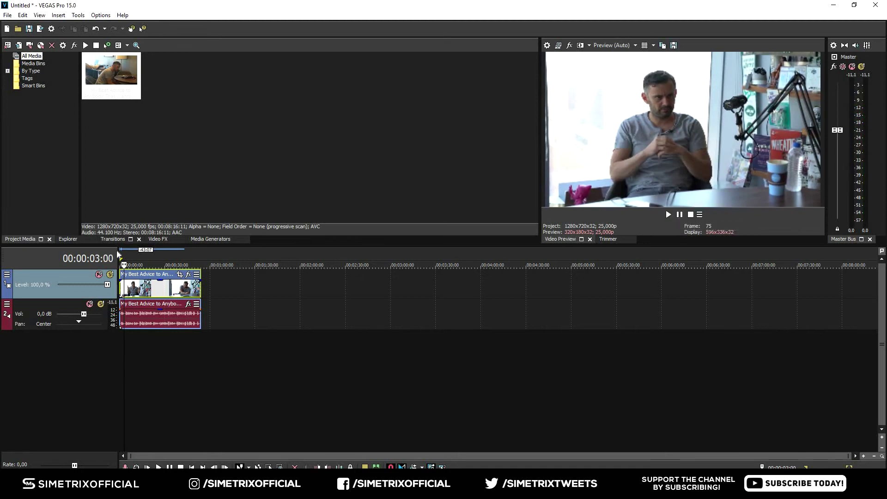
{"action": "left_click_drag", "start_coordinate": [124, 261], "coordinate": [120, 261]}
{"action": "left_click", "coordinate": [207, 239]}
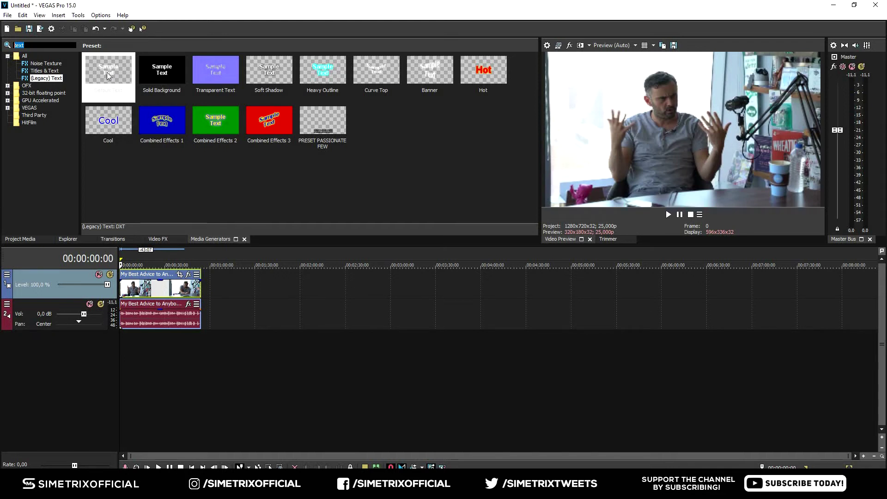
Add the Default Text title above the interview and move it to the timeline start.
{"action": "left_click_drag", "start_coordinate": [106, 72], "coordinate": [169, 273]}
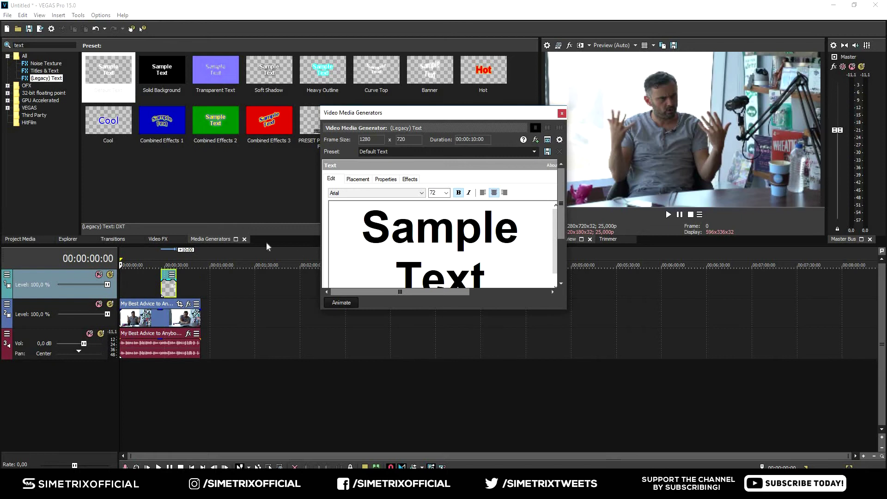
{"action": "key", "text": "ctrl+a"}
{"action": "scroll", "coordinate": [326, 239], "scroll_direction": "down", "scroll_amount": 1}
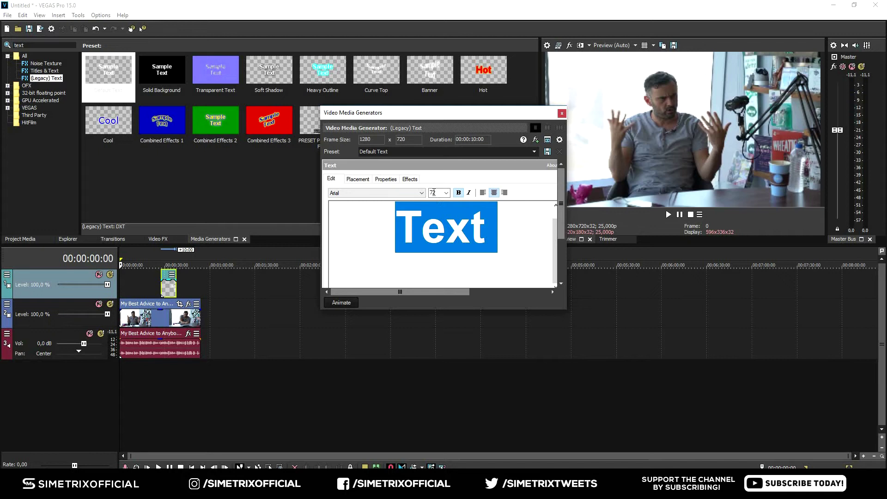
{"action": "left_click", "coordinate": [562, 114]}
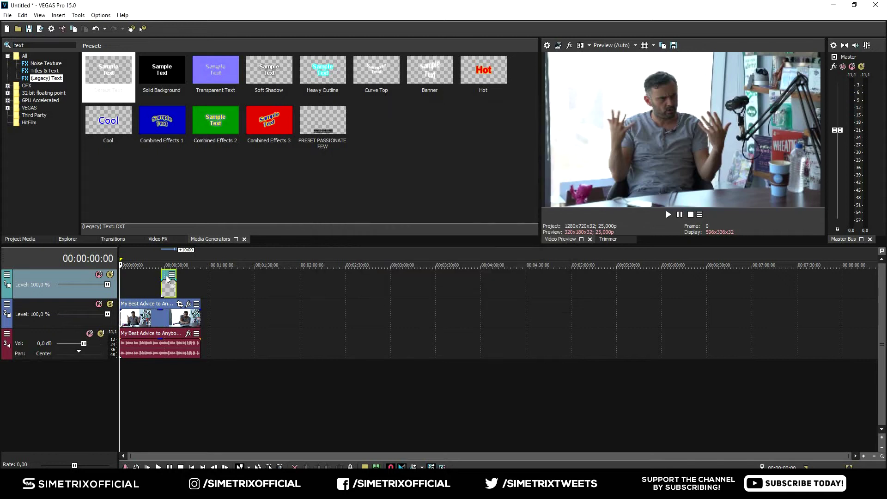
{"action": "left_click_drag", "start_coordinate": [167, 277], "coordinate": [126, 277]}
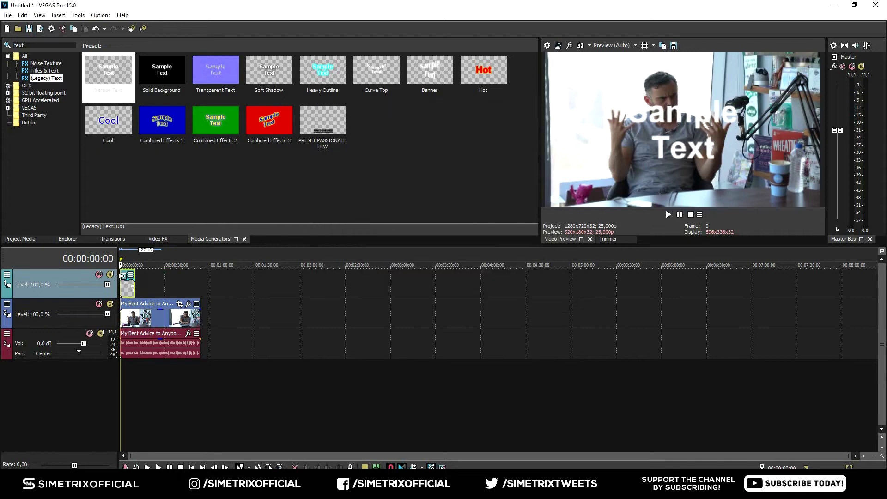
Preview the title overlay, lengthen the text event, and open its text settings.
{"action": "left_click", "coordinate": [669, 215]}
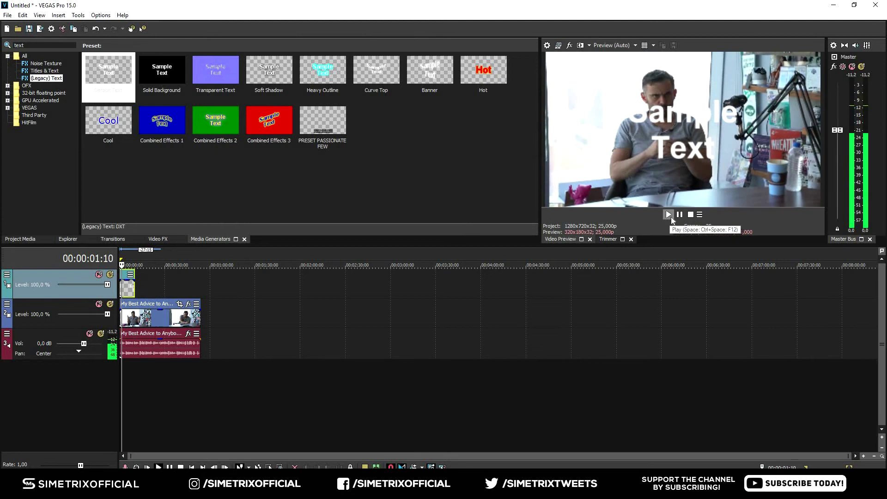
{"action": "left_click", "coordinate": [679, 214]}
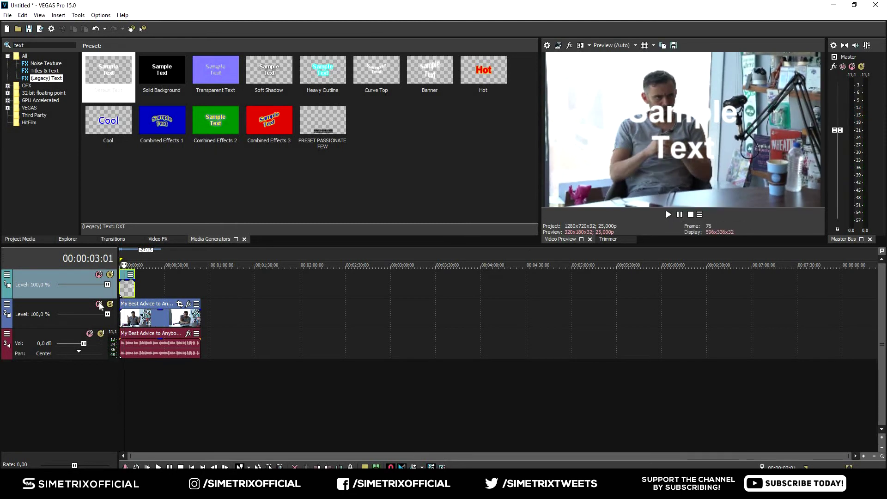
{"action": "left_click_drag", "start_coordinate": [133, 289], "coordinate": [149, 289]}
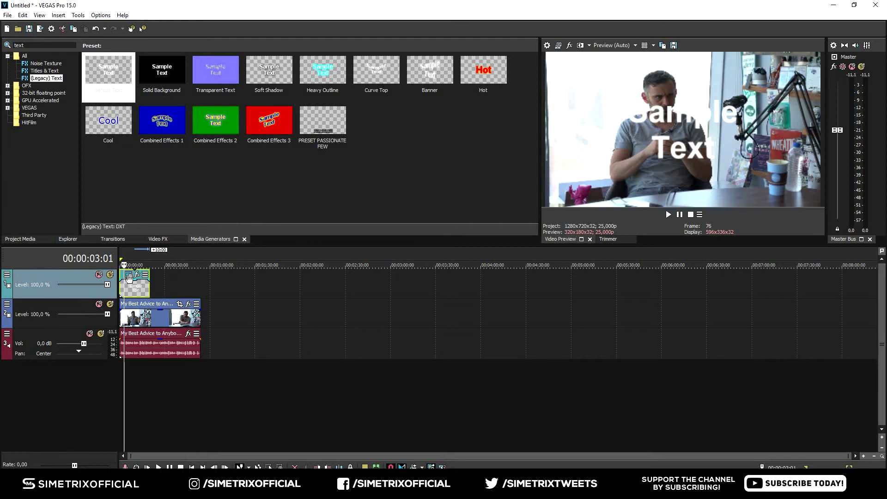
{"action": "left_click", "coordinate": [128, 275]}
Replace the Sample Text with 'WORKS, FOR ONE PERCENT OF THE PEOPLE'.
{"action": "key", "text": "ctrl+a"}
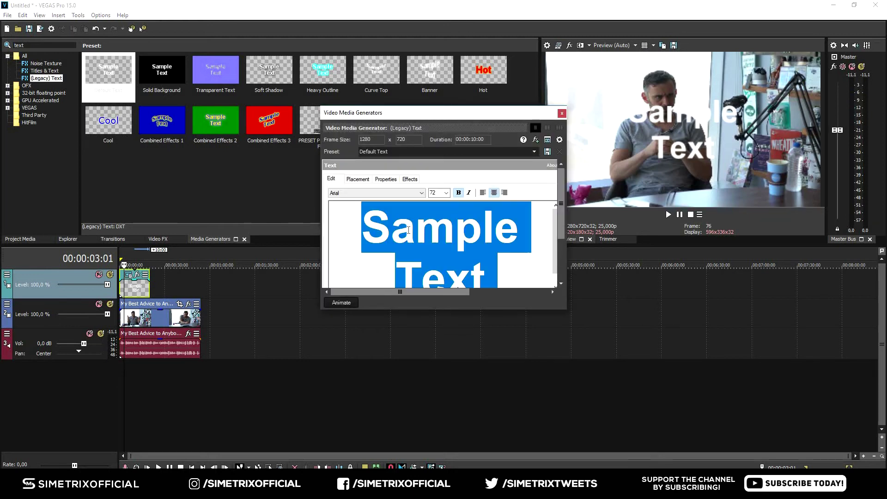
{"action": "type", "text": "Wor"}
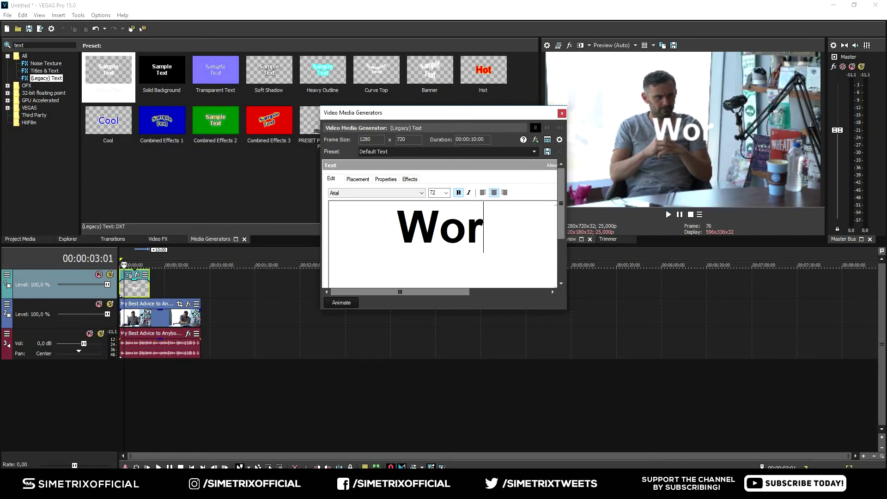
{"action": "type", "text": "ks"}
{"action": "key", "text": "BackSpace"}
{"action": "key", "text": "BackSpace"}
{"action": "key", "text": "BackSpace"}
{"action": "key", "text": "BackSpace"}
{"action": "type", "text": "O"}
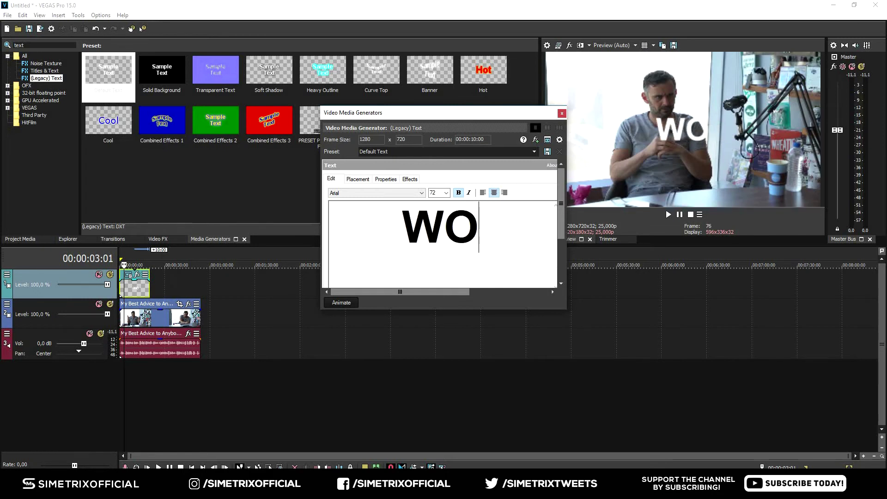
{"action": "type", "text": "RSK"}
{"action": "key", "text": "BackSpace"}
{"action": "key", "text": "BackSpace"}
{"action": "type", "text": "KS"}
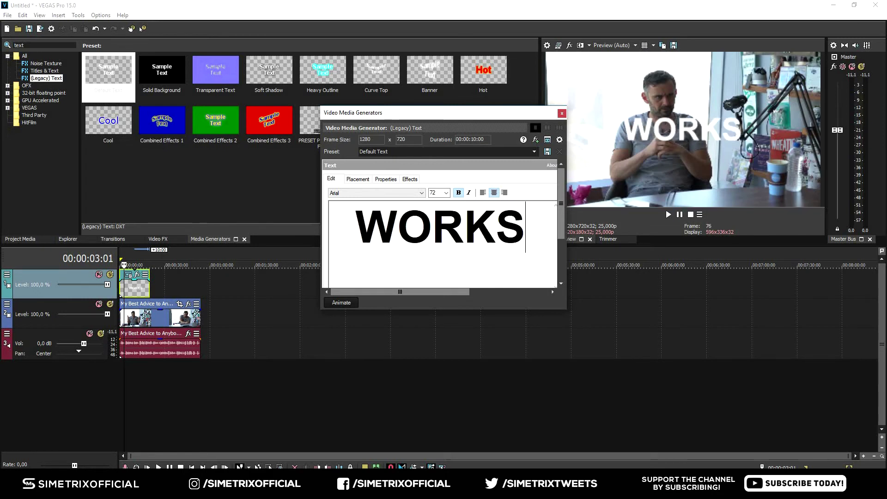
{"action": "type", "text": ", FOR ONE PERCE"}
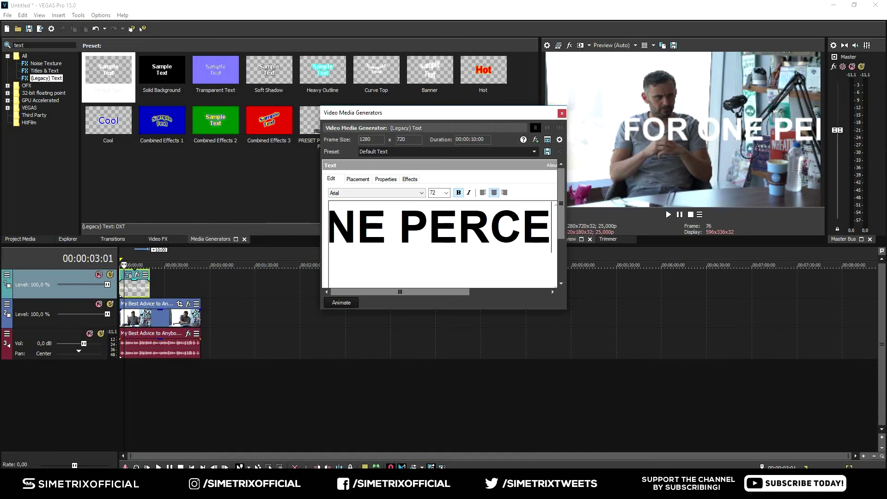
{"action": "type", "text": "NT OF THE PEO"}
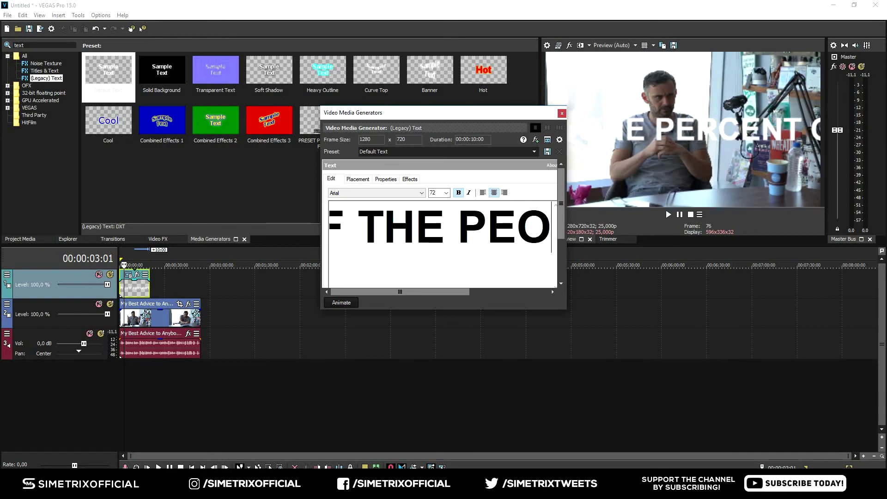
{"action": "type", "text": "PLE"}
Set the subtitle text to the Bebas font at size 15.
{"action": "key", "text": "ctrl+a"}
{"action": "double_click", "coordinate": [432, 193]}
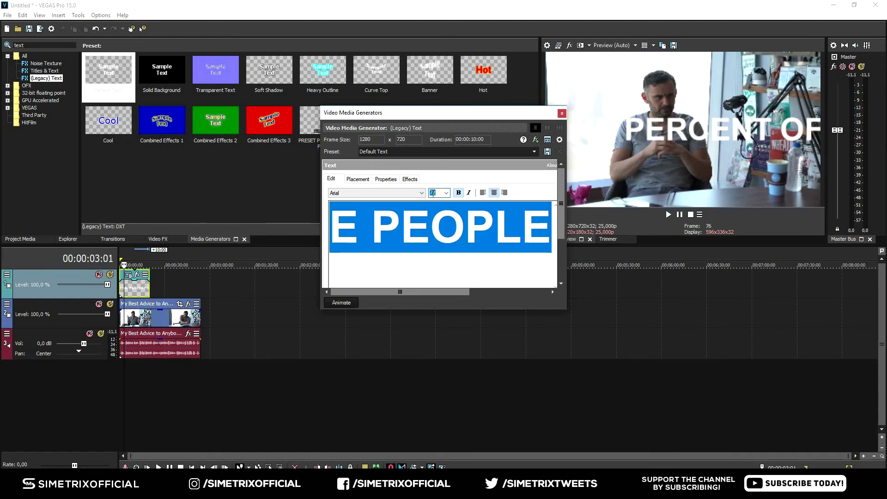
{"action": "type", "text": "15"}
{"action": "key", "text": "Return"}
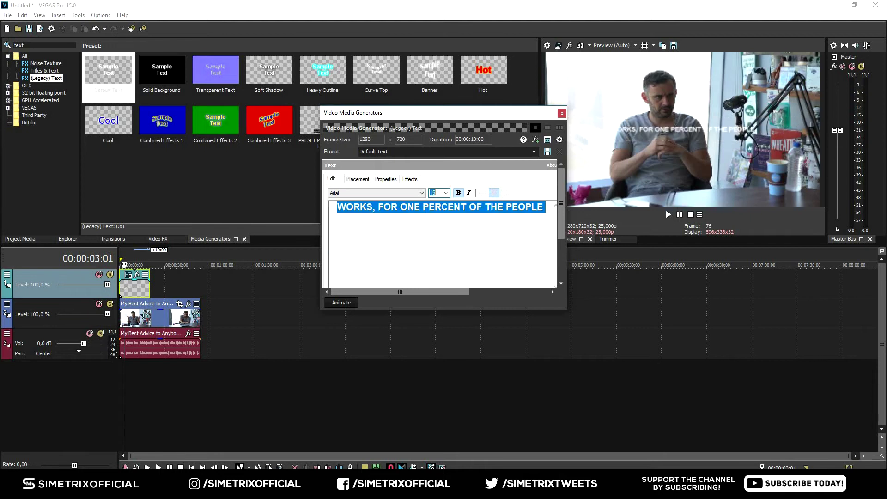
{"action": "left_click", "coordinate": [401, 194]}
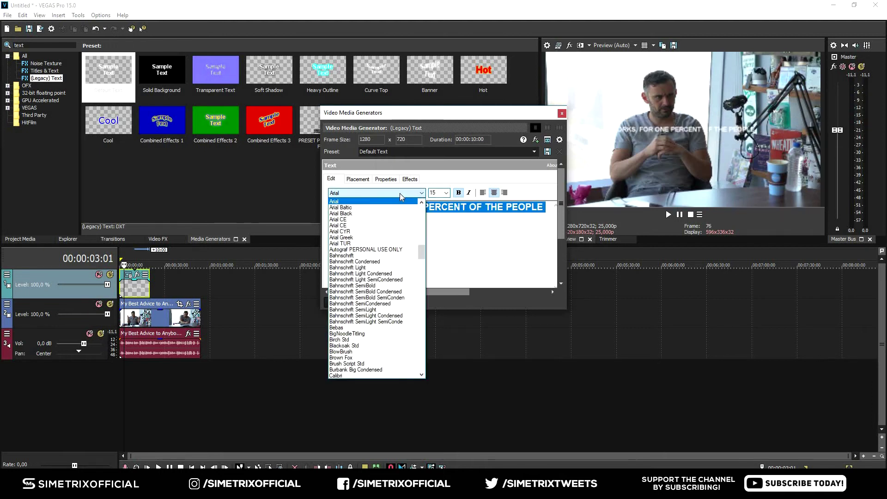
{"action": "left_click", "coordinate": [379, 202]}
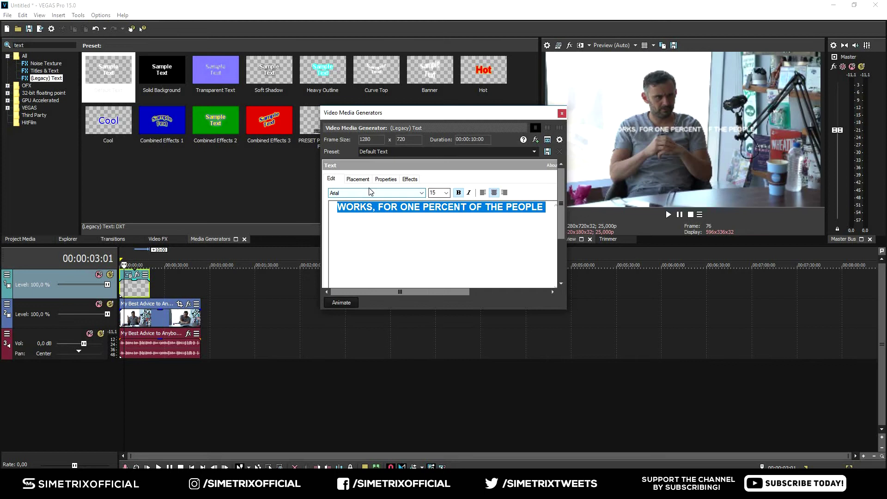
{"action": "left_click", "coordinate": [330, 196]}
{"action": "left_click", "coordinate": [356, 193]}
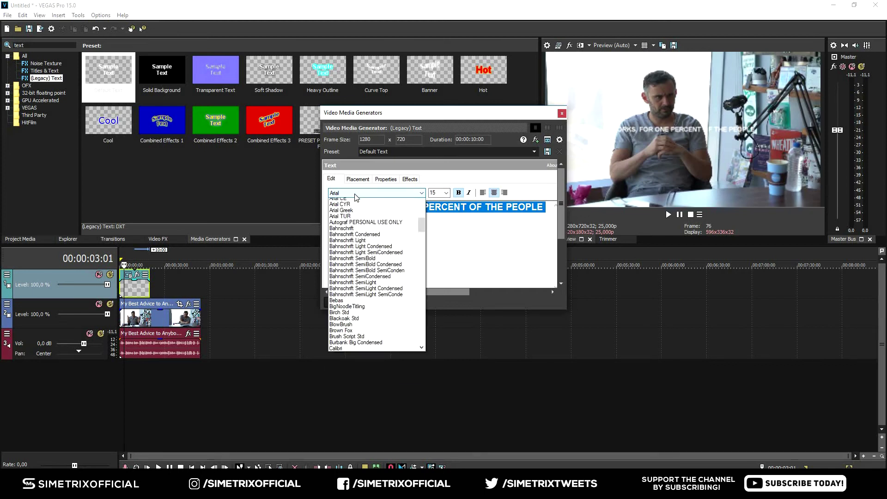
{"action": "type", "text": "be"}
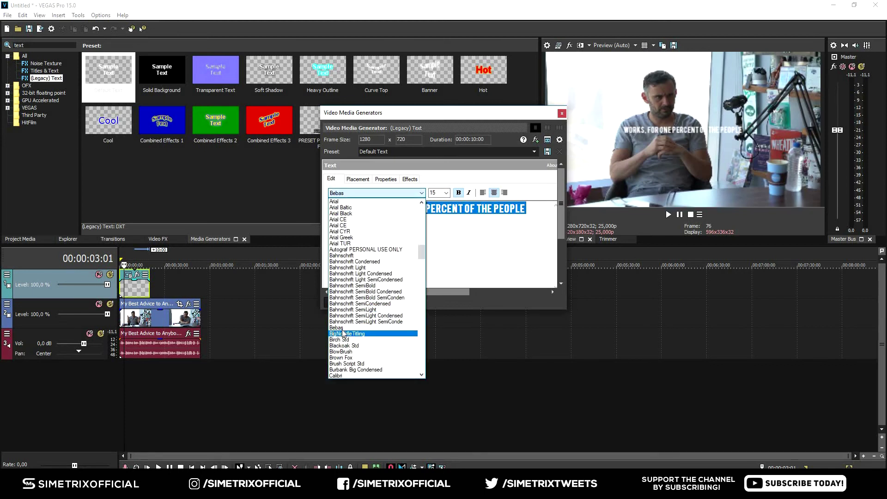
{"action": "left_click", "coordinate": [351, 328]}
{"action": "triple_click", "coordinate": [468, 210]}
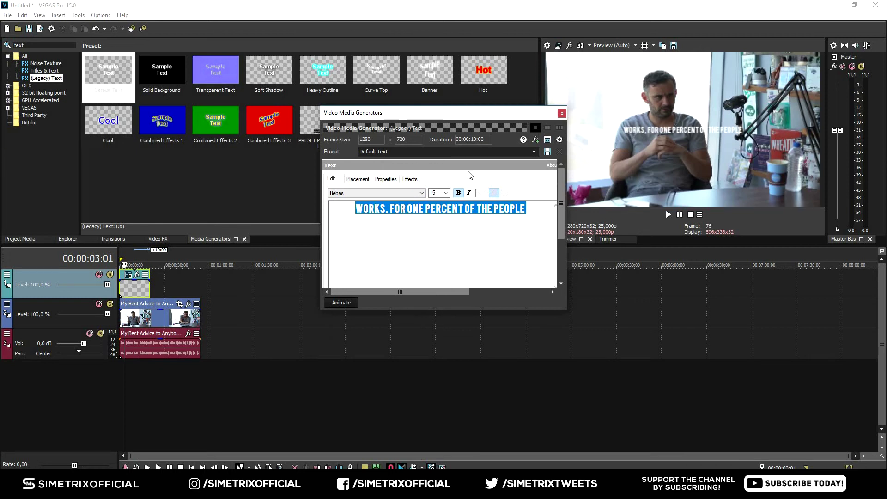
Set the subtitle's Placement Y position to 0,860 to lower it in the frame.
{"action": "left_click", "coordinate": [362, 181]}
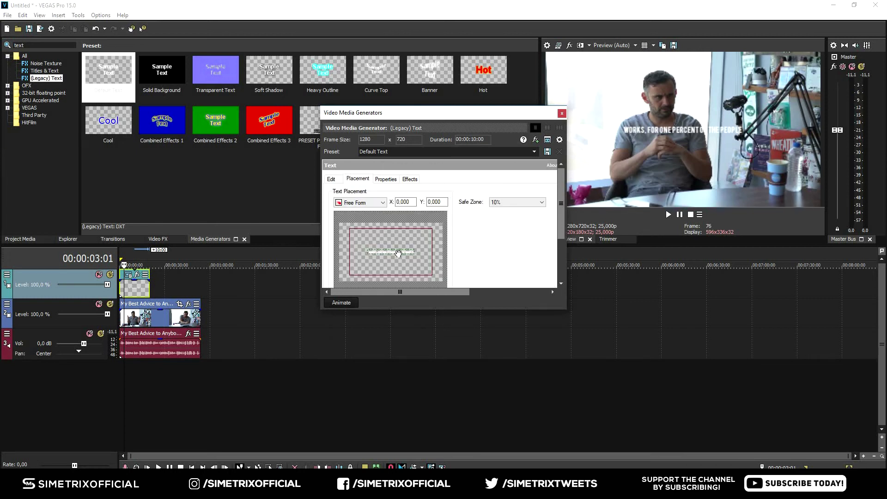
{"action": "double_click", "coordinate": [434, 201]}
{"action": "left_click", "coordinate": [446, 202]}
{"action": "key", "text": "ctrl+a"}
{"action": "type", "text": "0,"}
{"action": "key", "text": "Return"}
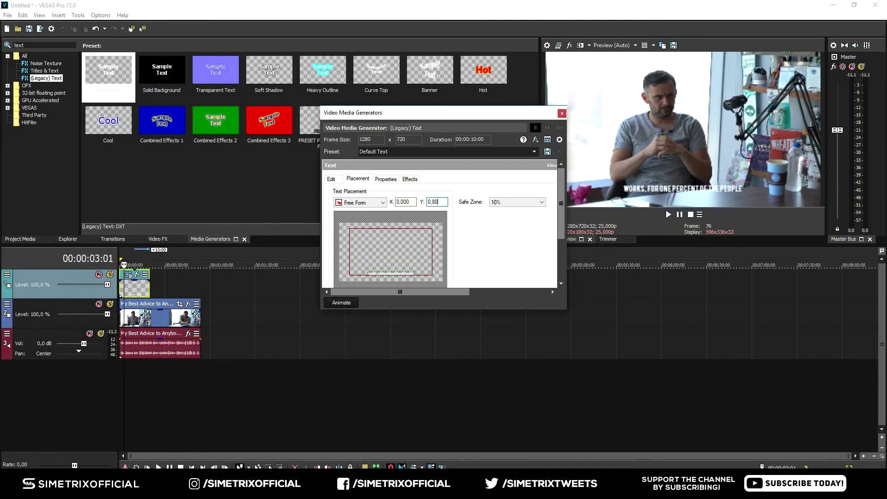
{"action": "type", "text": "0"}
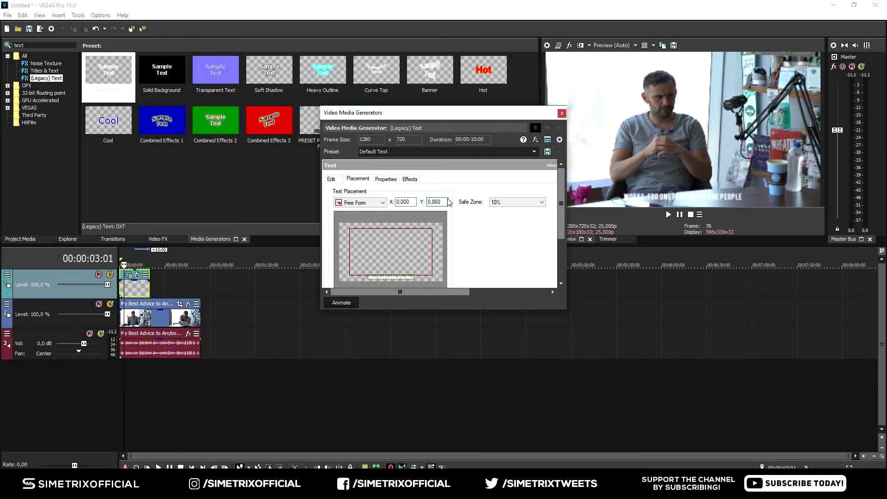
Try font sizes 20 and 30, then settle on size 25 for the subtitle.
{"action": "left_click", "coordinate": [331, 179]}
{"action": "left_click", "coordinate": [445, 196]}
{"action": "type", "text": "20"}
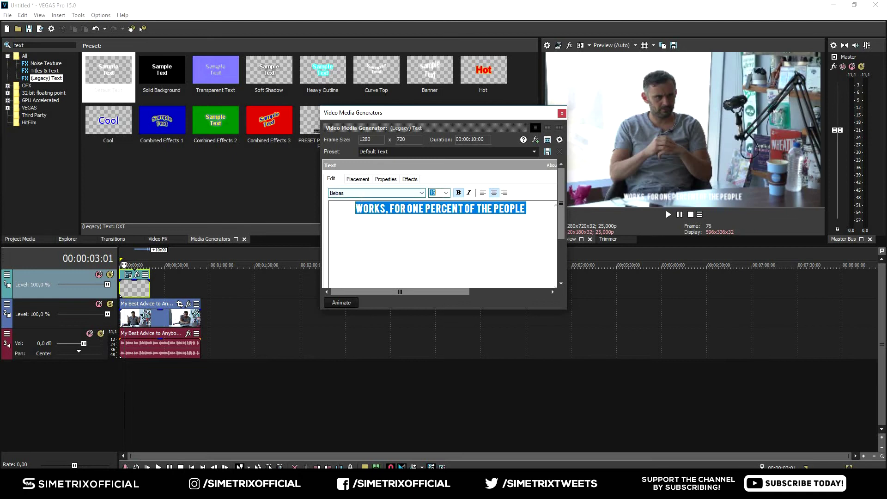
{"action": "key", "text": "Return"}
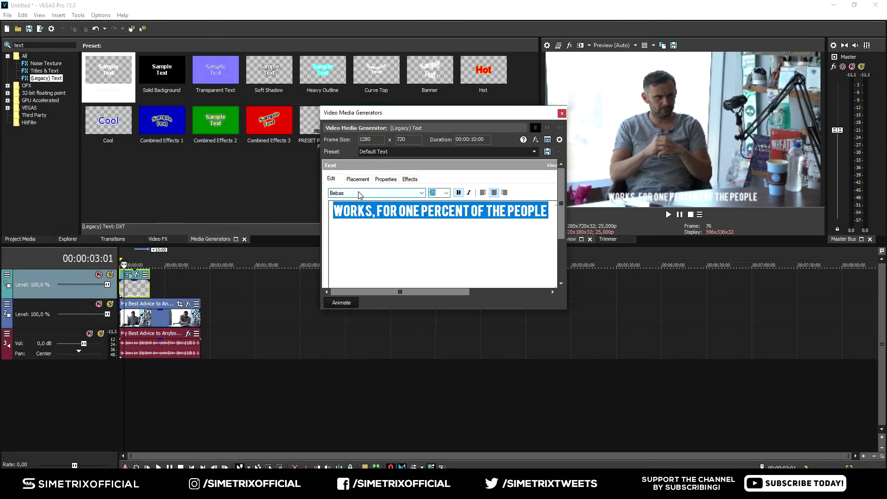
{"action": "type", "text": "390"}
{"action": "key", "text": "Return"}
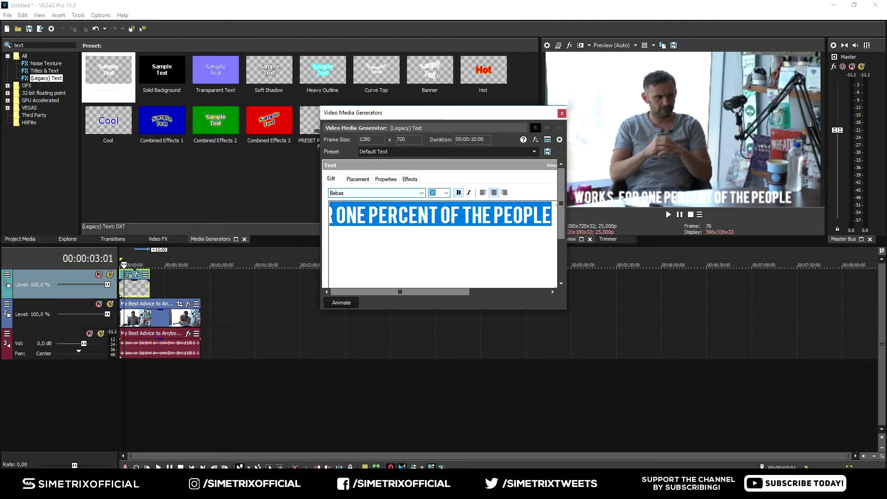
{"action": "key", "text": "Return"}
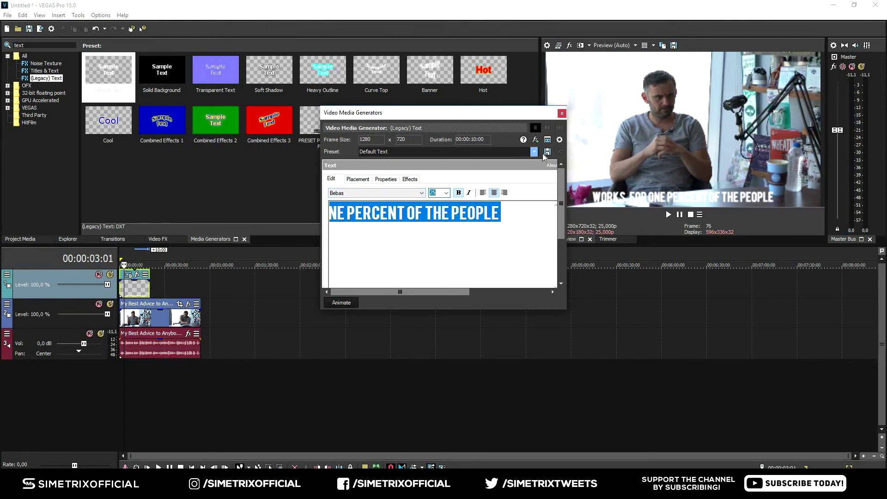
Save the subtitle styling as a text preset named 'Simetrix Preset'.
{"action": "left_click", "coordinate": [537, 152]}
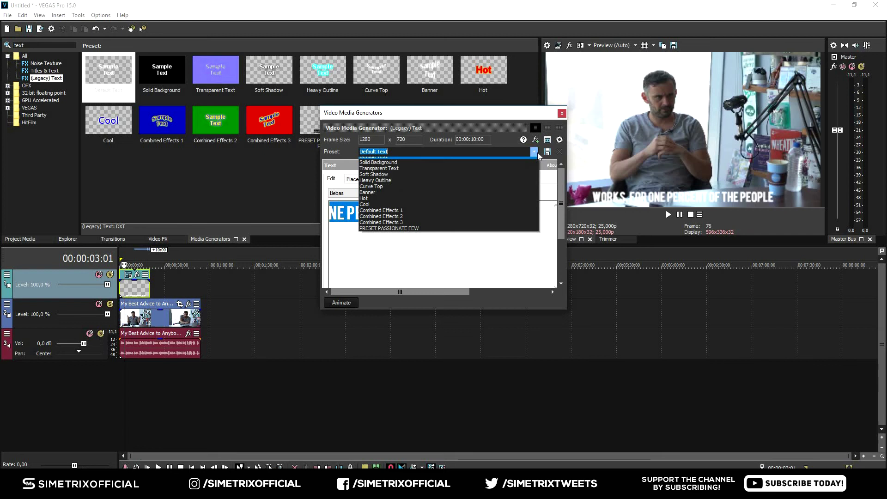
{"action": "type", "text": "set"}
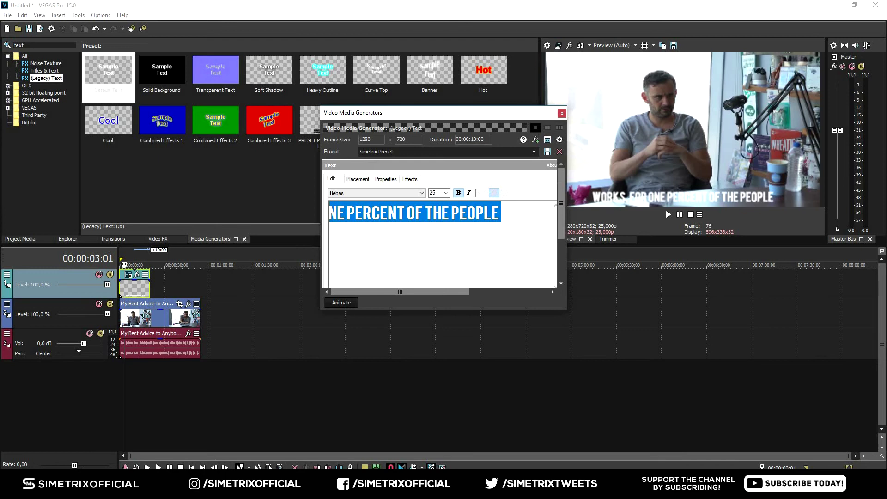
{"action": "left_click", "coordinate": [546, 152]}
{"action": "left_click", "coordinate": [548, 152]}
{"action": "left_click", "coordinate": [509, 217]}
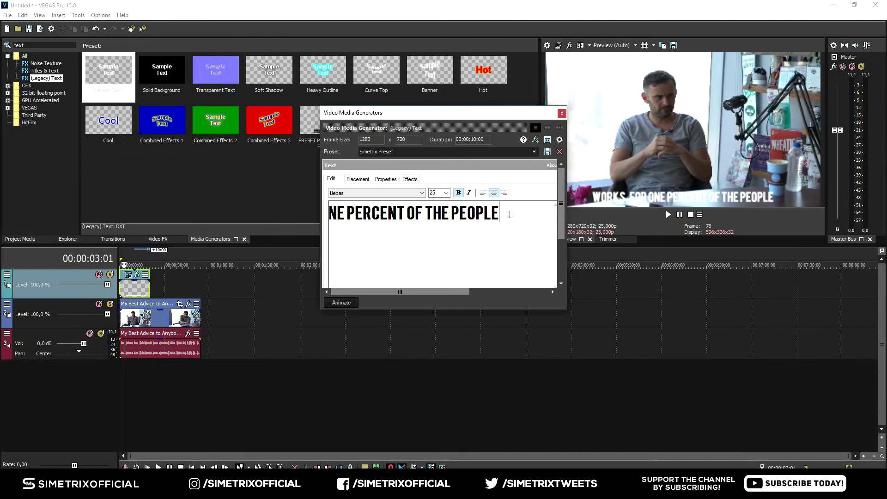
Replay the first subtitle, then drop Default Text onto track 1 at 00:00:16:22.
{"action": "left_click", "coordinate": [561, 113]}
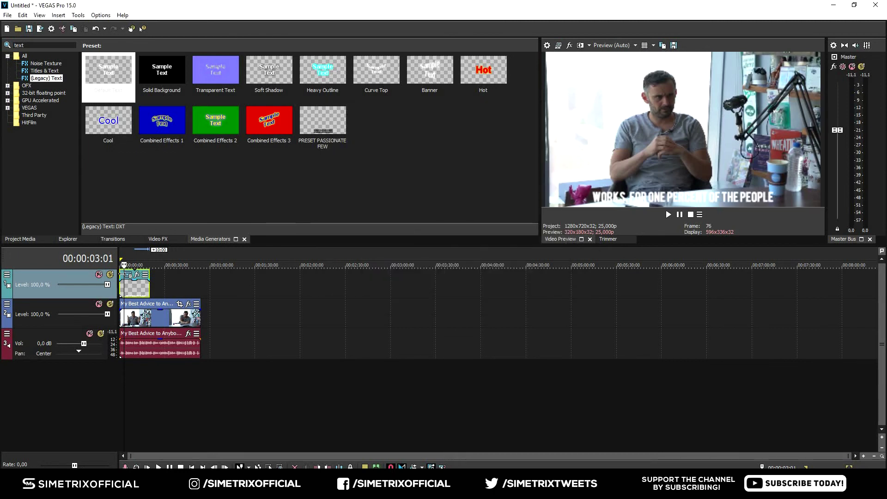
{"action": "left_click", "coordinate": [122, 258]}
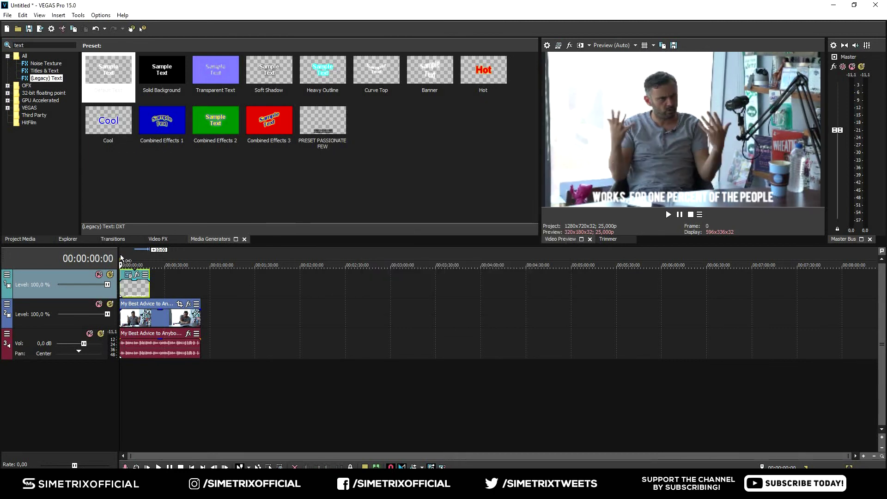
{"action": "key", "text": "space"}
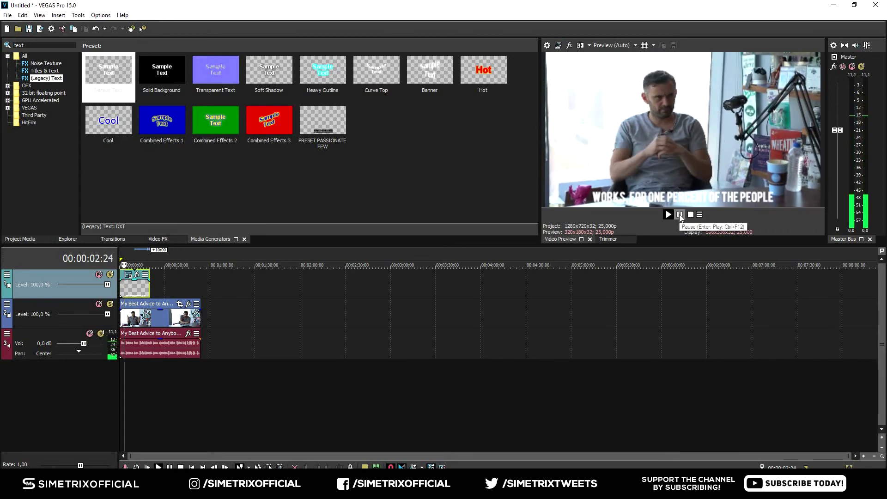
{"action": "left_click", "coordinate": [679, 215]}
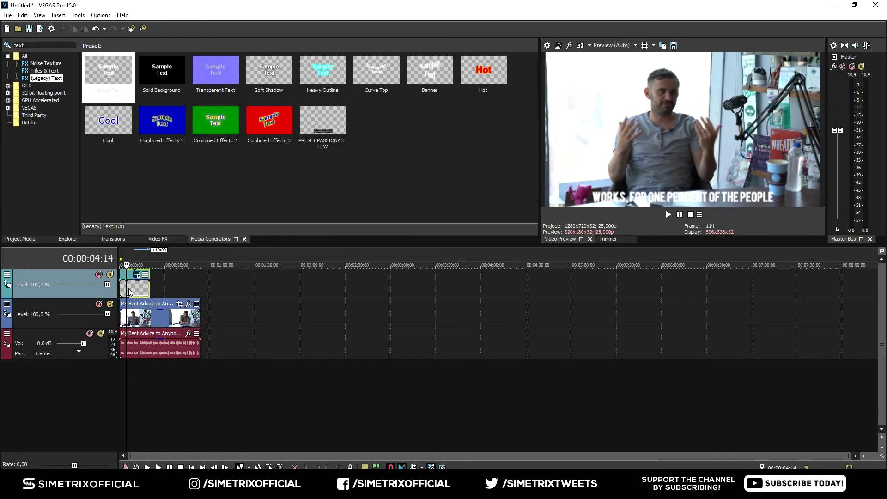
{"action": "mouse_move", "coordinate": [133, 291]}
{"action": "left_mouse_down"}
{"action": "mouse_move", "coordinate": [145, 290]}
{"action": "mouse_move", "coordinate": [131, 285]}
{"action": "left_mouse_up"}
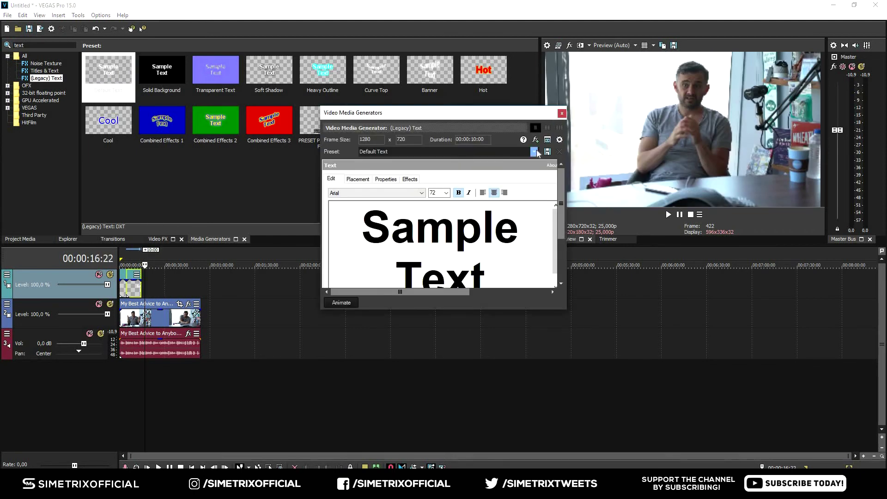
Apply Simetrix Preset to the new text and play the interview up to the next line.
{"action": "left_click", "coordinate": [531, 153]}
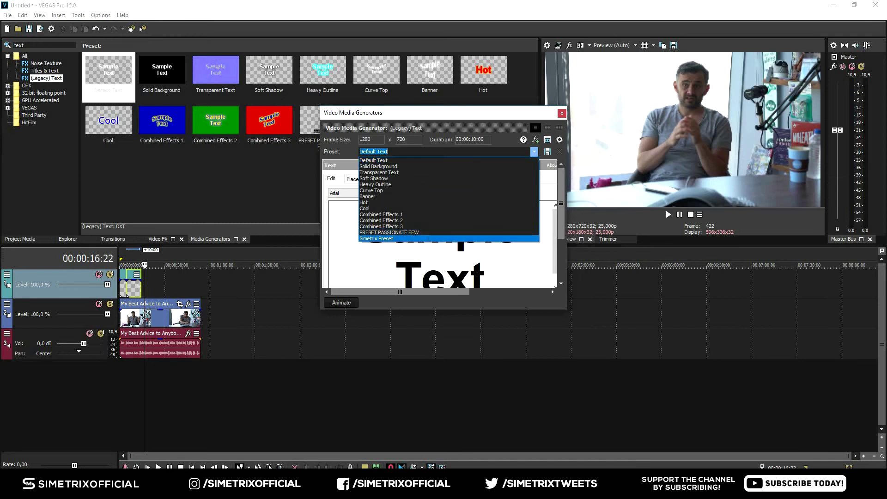
{"action": "left_click", "coordinate": [429, 239]}
{"action": "key", "text": "ctrl+a"}
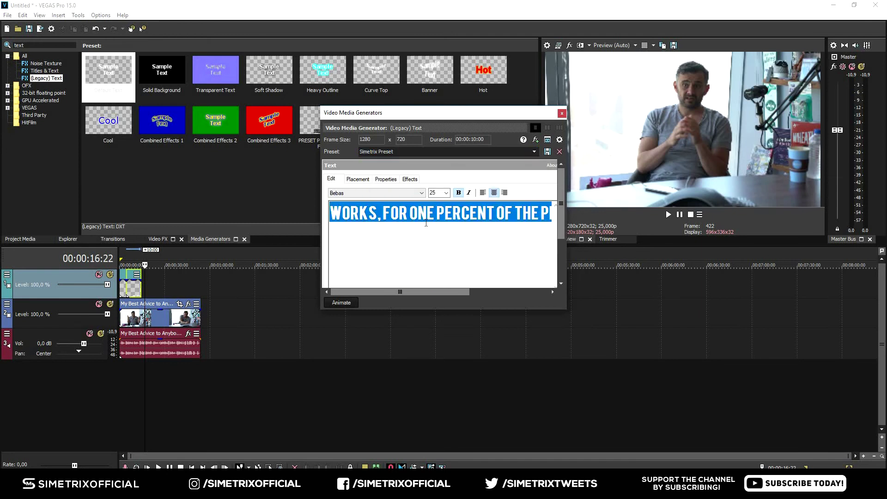
{"action": "left_click", "coordinate": [127, 263]}
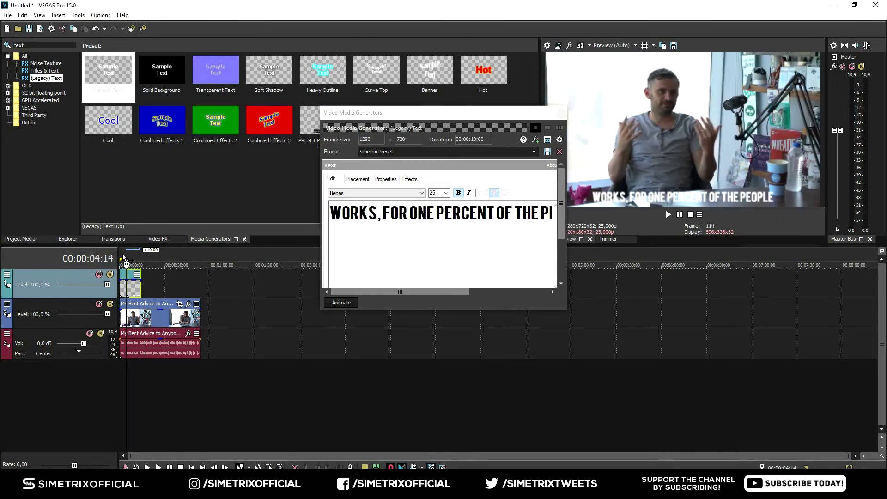
{"action": "left_click", "coordinate": [668, 215]}
{"action": "left_click", "coordinate": [679, 215]}
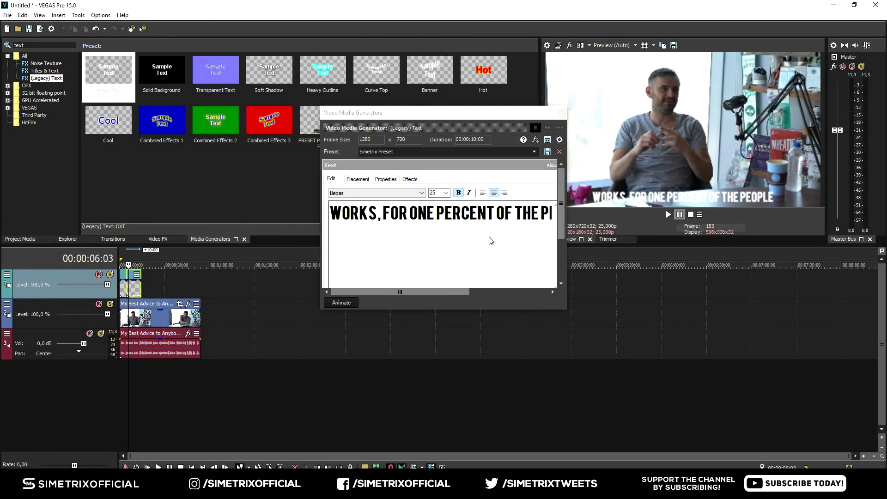
Retype the subtitle as 'IT'S THE SAME THING I THINK ABOUT ENTREPRENEURSHIP' and reapply Simetrix Preset.
{"action": "triple_click", "coordinate": [439, 212]}
{"action": "type", "text": "it's"}
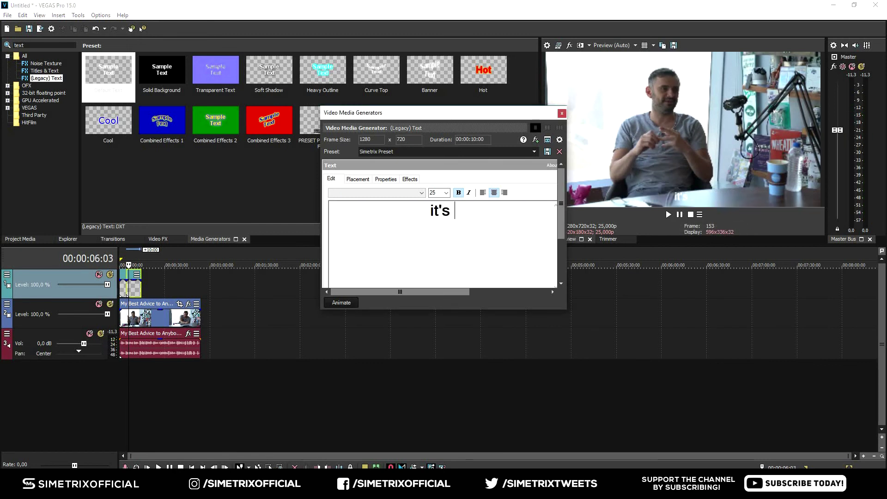
{"action": "key", "text": "BackSpace"}
{"action": "key", "text": "BackSpace"}
{"action": "key", "text": "BackSpace"}
{"action": "type", "text": "IT'S THE S"}
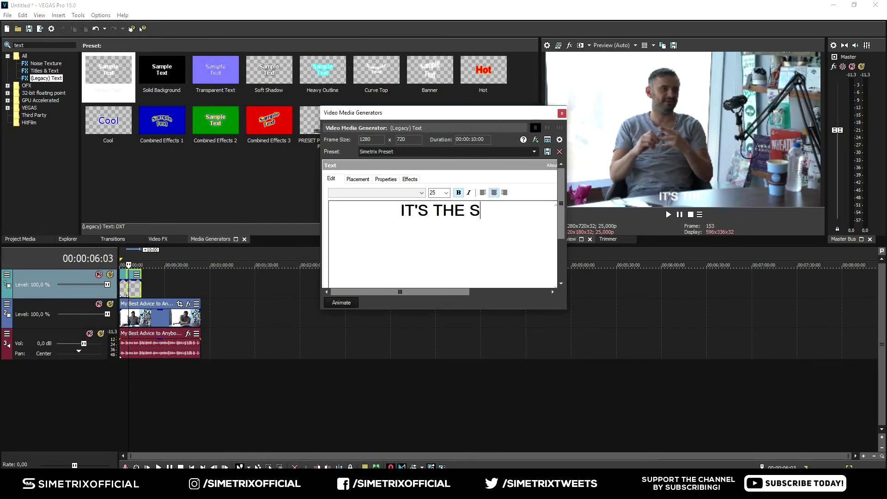
{"action": "type", "text": "AME THING I "}
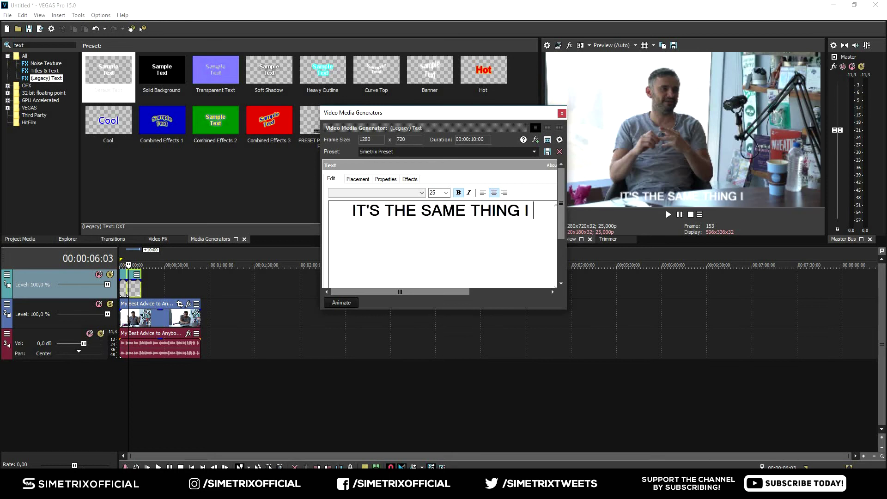
{"action": "type", "text": "THINK ABOUT ENTR"}
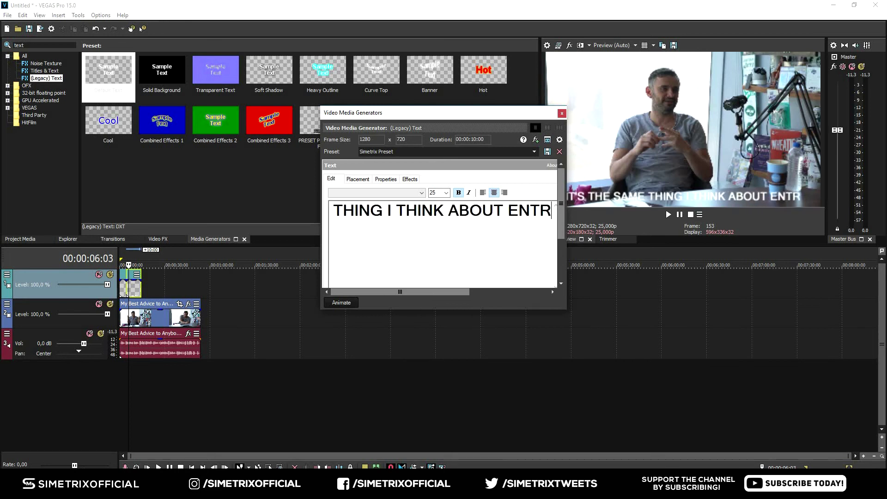
{"action": "type", "text": "EPRENEURSHIP"}
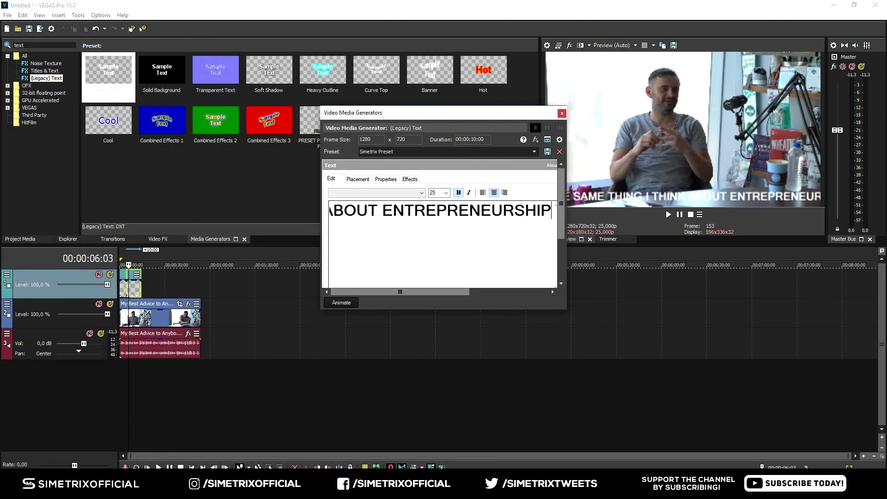
{"action": "key", "text": "ctrl+a"}
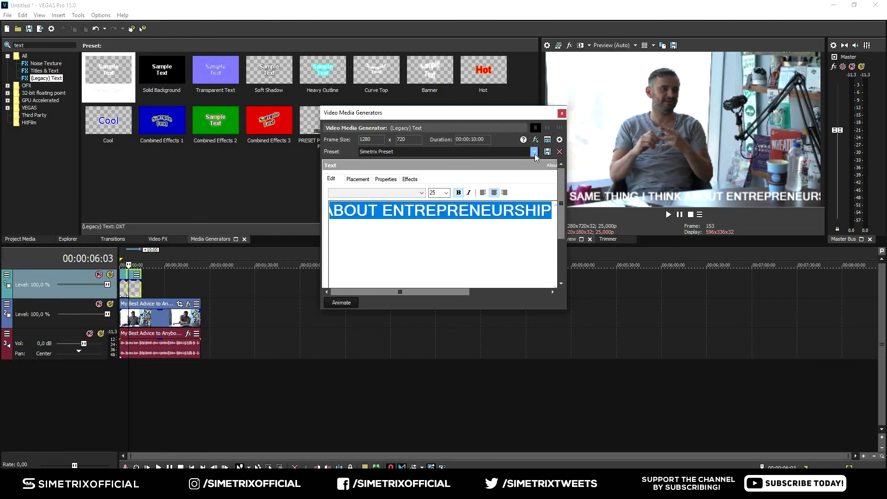
{"action": "left_click", "coordinate": [535, 157]}
{"action": "left_click", "coordinate": [400, 237]}
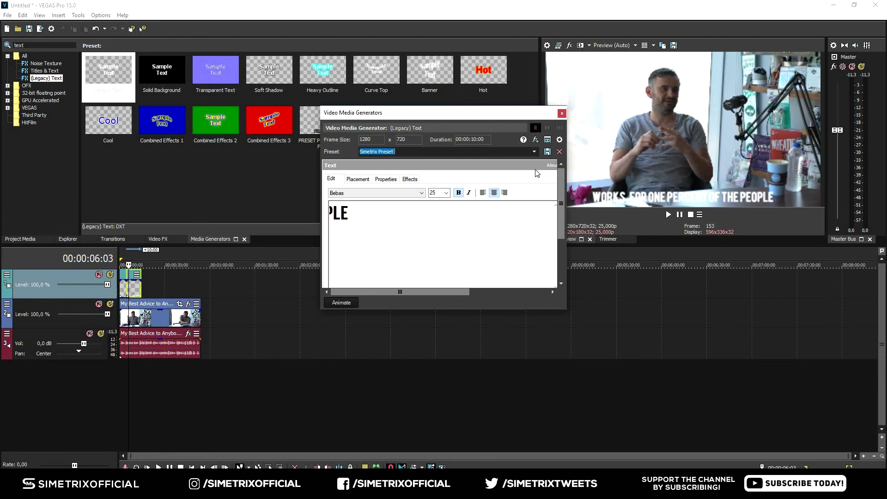
{"action": "left_click", "coordinate": [564, 114]}
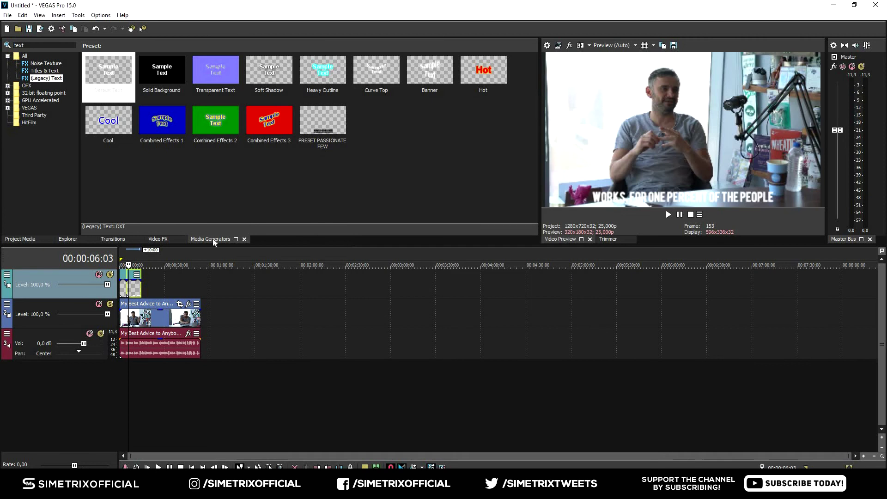
{"action": "left_click", "coordinate": [120, 257]}
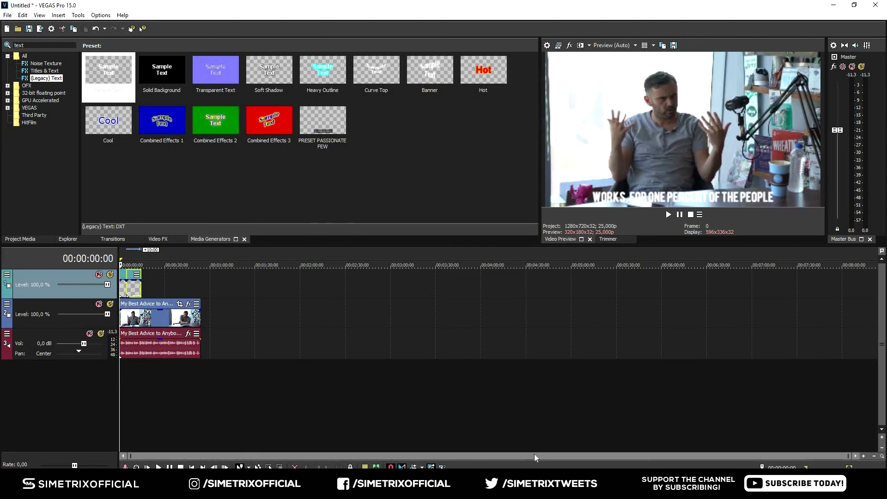
{"action": "key", "text": "space"}
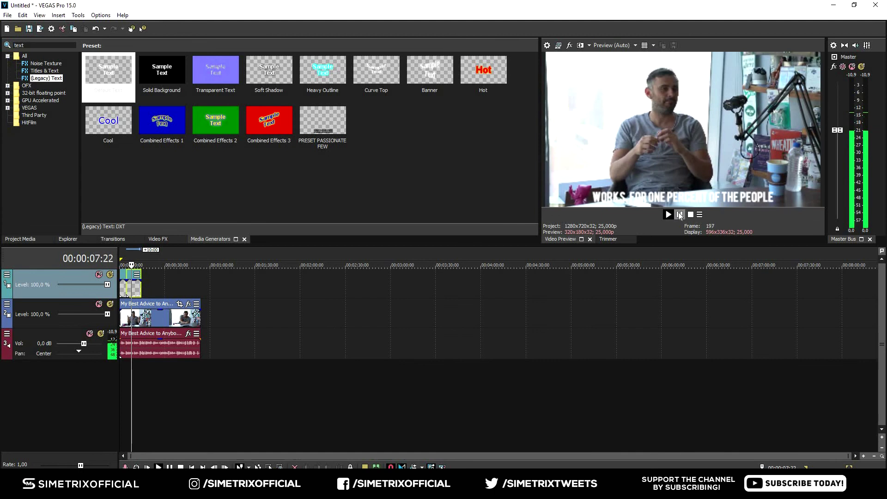
{"action": "key", "text": "Return"}
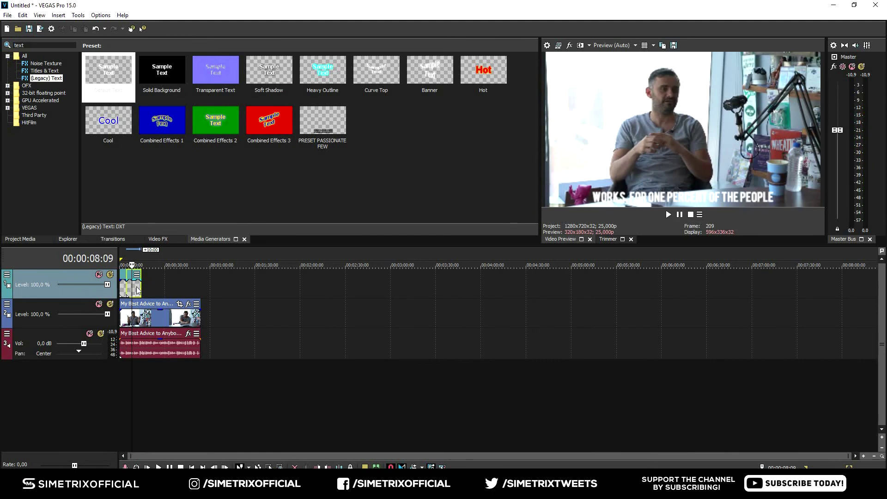
{"action": "left_click", "coordinate": [138, 290]}
{"action": "left_click", "coordinate": [121, 253]}
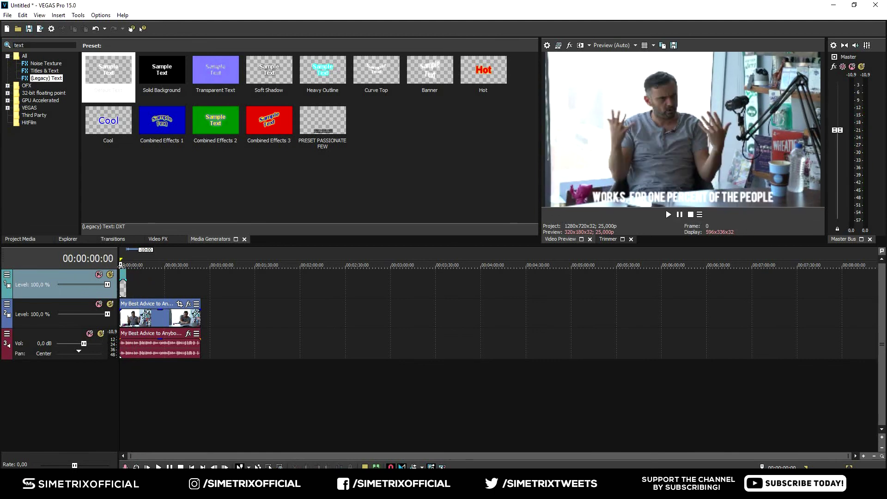
{"action": "left_click", "coordinate": [123, 287]}
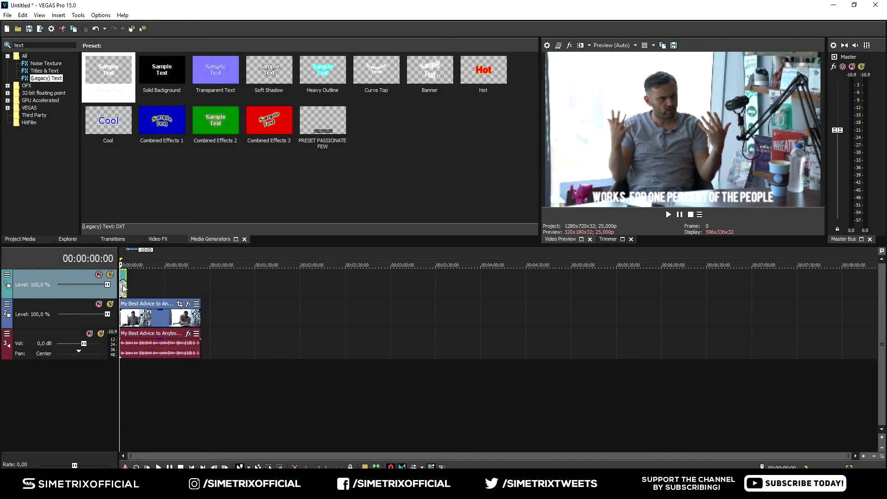
Paste a new independent copy of the subtitle right after the first and extend it.
{"action": "left_click", "coordinate": [126, 287]}
{"action": "key", "text": "ctrl+v"}
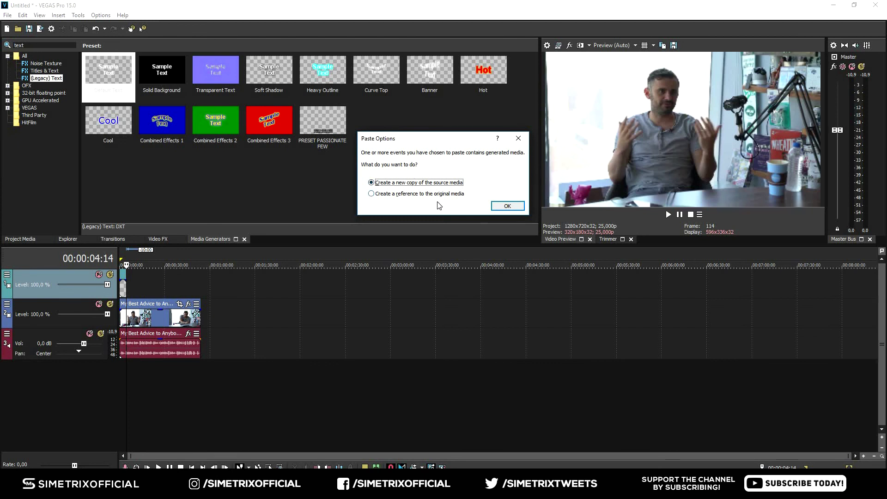
{"action": "key", "text": "Return"}
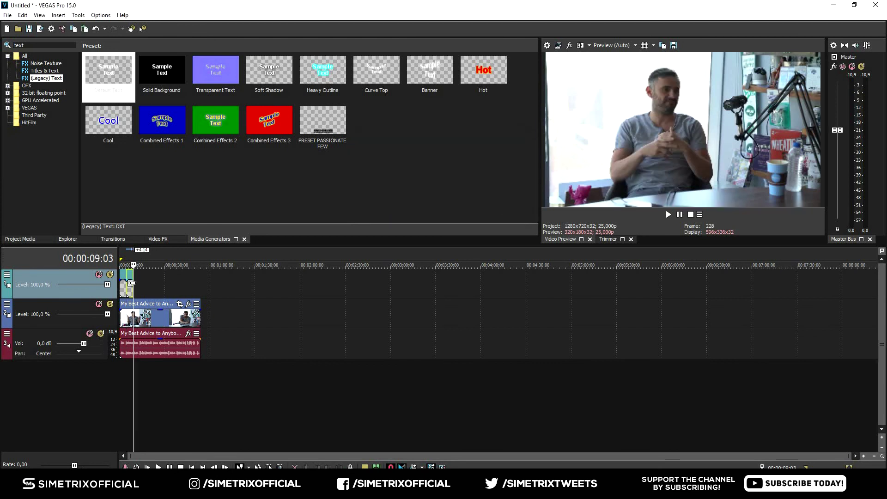
{"action": "left_click_drag", "start_coordinate": [130, 285], "coordinate": [134, 290]}
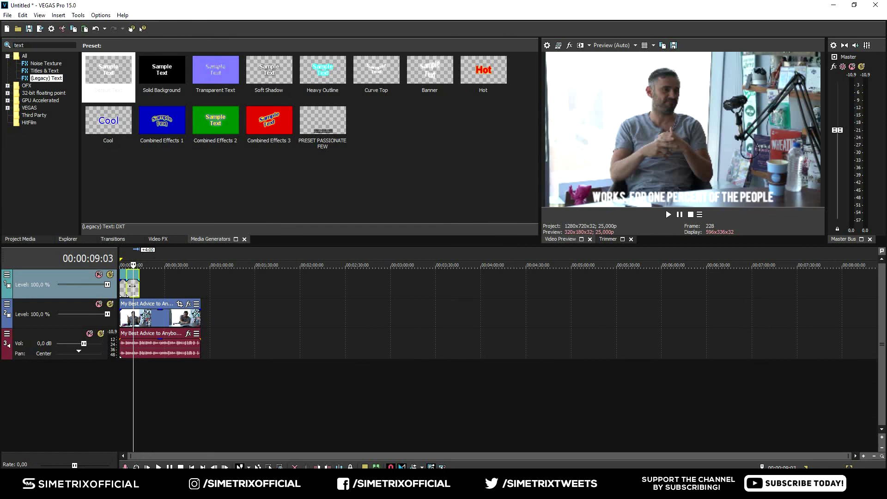
{"action": "double_click", "coordinate": [134, 290]}
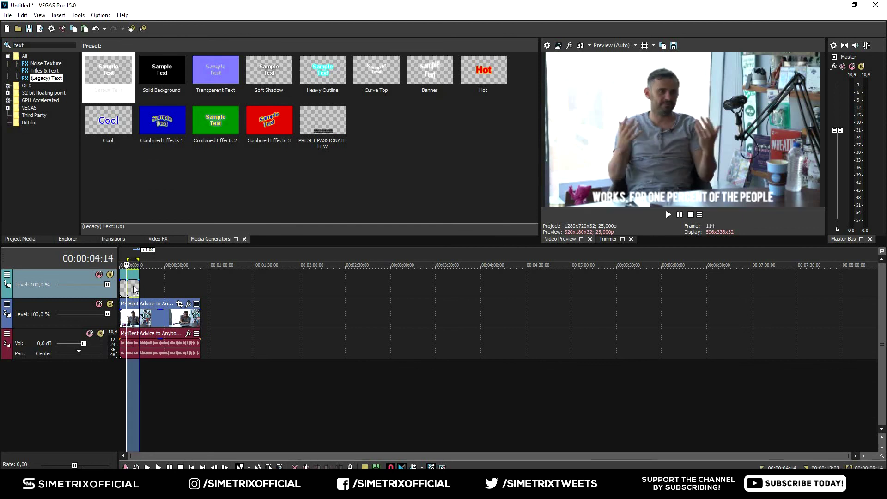
{"action": "left_click_drag", "start_coordinate": [138, 285], "coordinate": [153, 291]}
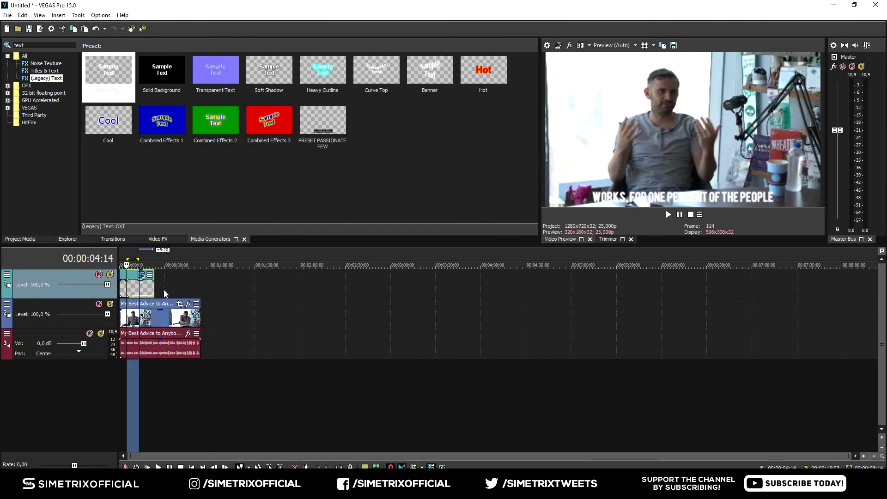
{"action": "scroll", "coordinate": [194, 286], "scroll_direction": "up", "scroll_amount": 6}
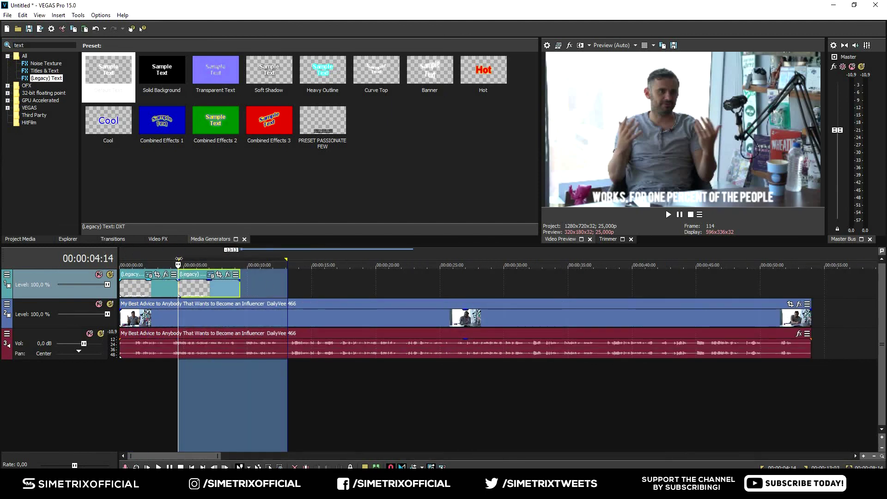
Select all text in the second subtitle event's generated media and apply the Simetrix Preset.
{"action": "left_click_drag", "start_coordinate": [179, 260], "coordinate": [121, 260]}
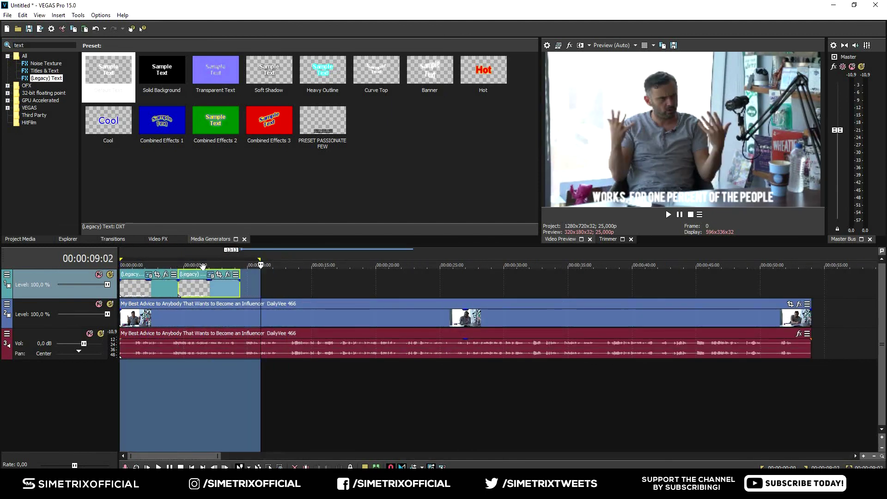
{"action": "left_click", "coordinate": [220, 293]}
{"action": "left_click", "coordinate": [210, 274]}
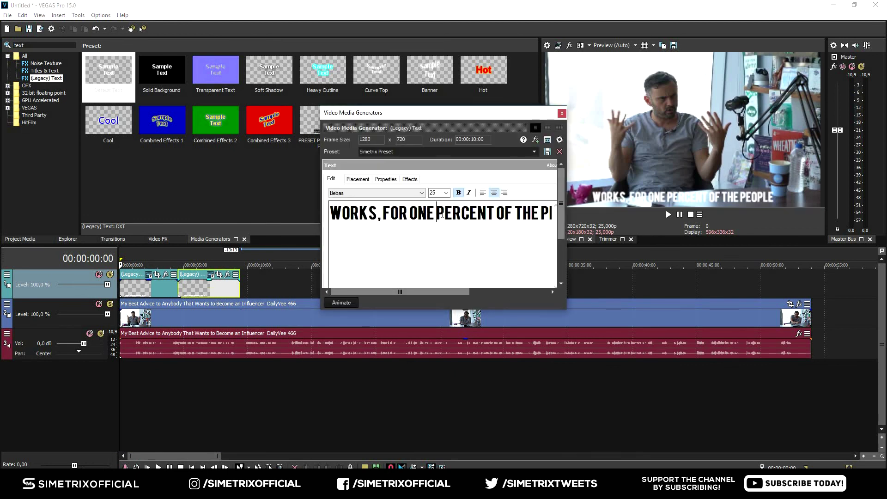
{"action": "key", "text": "ctrl+a"}
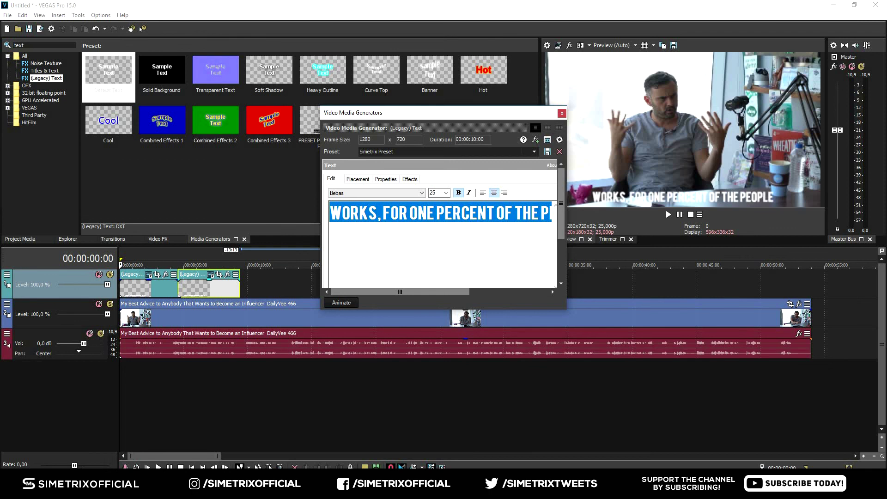
{"action": "left_click", "coordinate": [536, 153]}
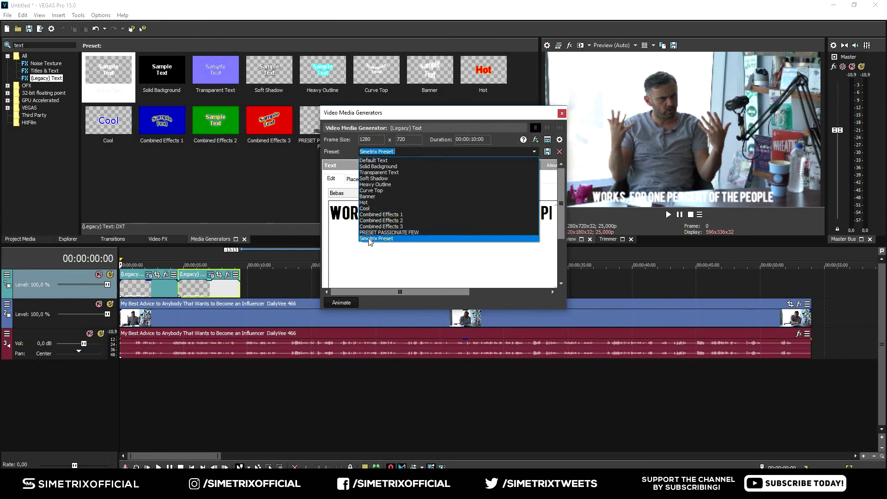
{"action": "left_click", "coordinate": [391, 258]}
{"action": "left_click", "coordinate": [561, 113]}
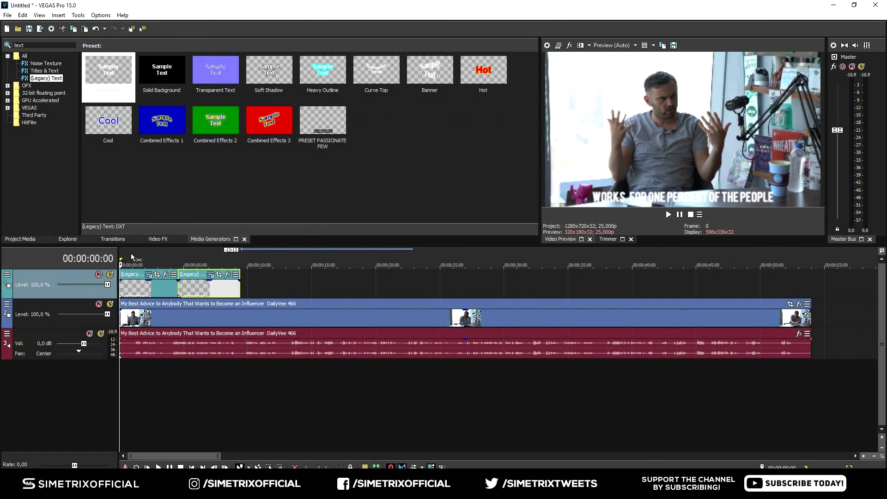